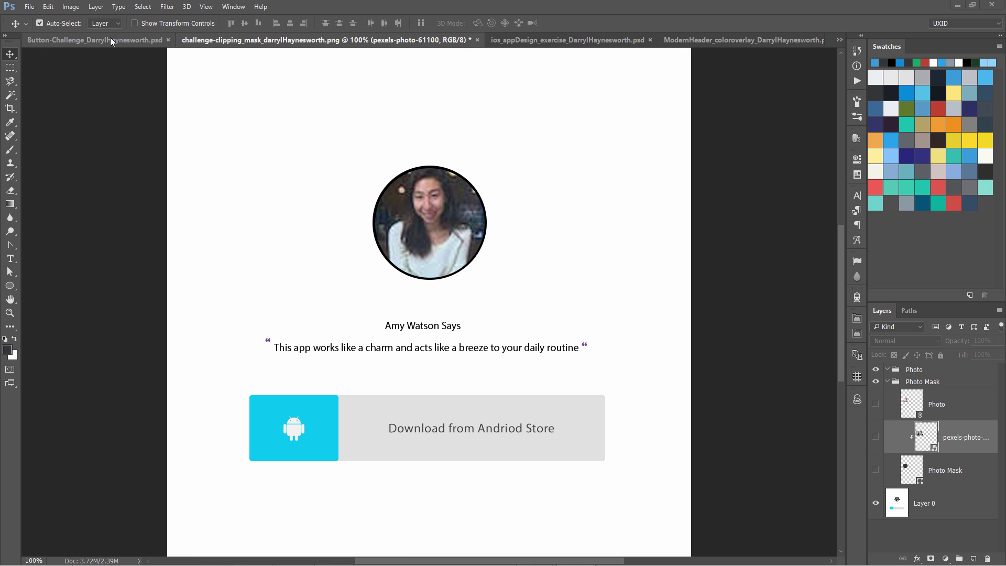
Browse the open design tabs, return to the testimonial, and open Random User Generator
left_click(110, 39)
left_click(356, 38)
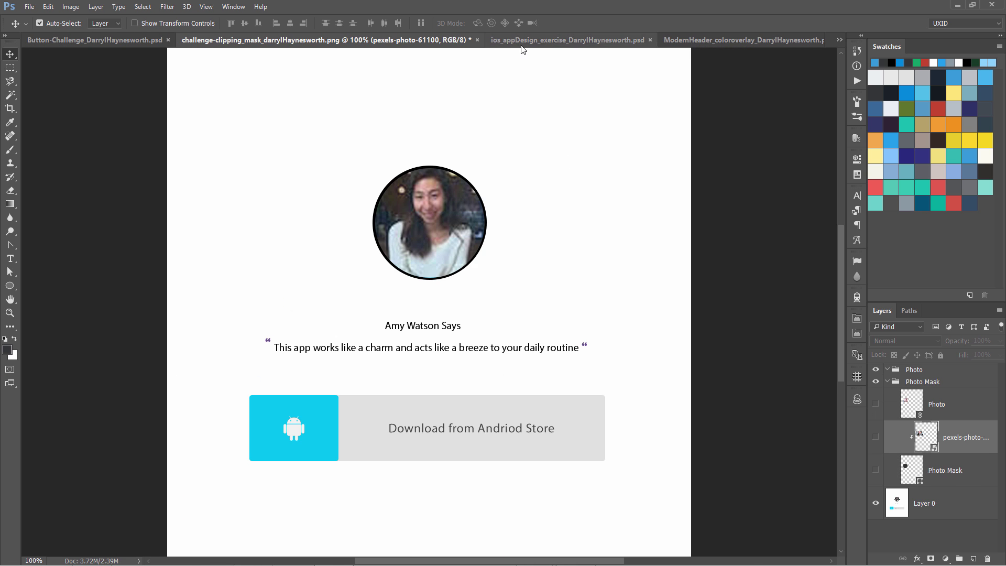
left_click(545, 39)
left_click(811, 40)
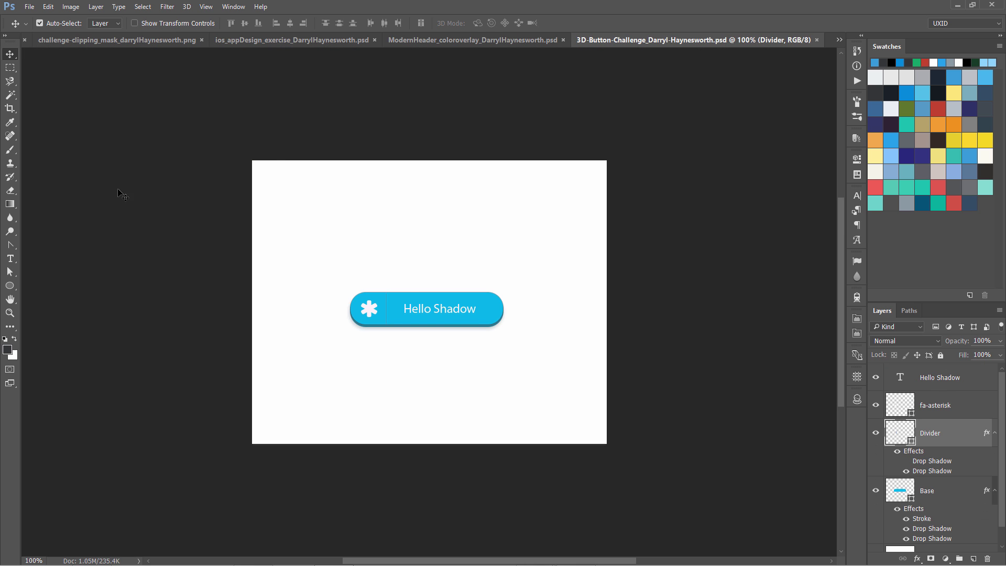
left_click(287, 41)
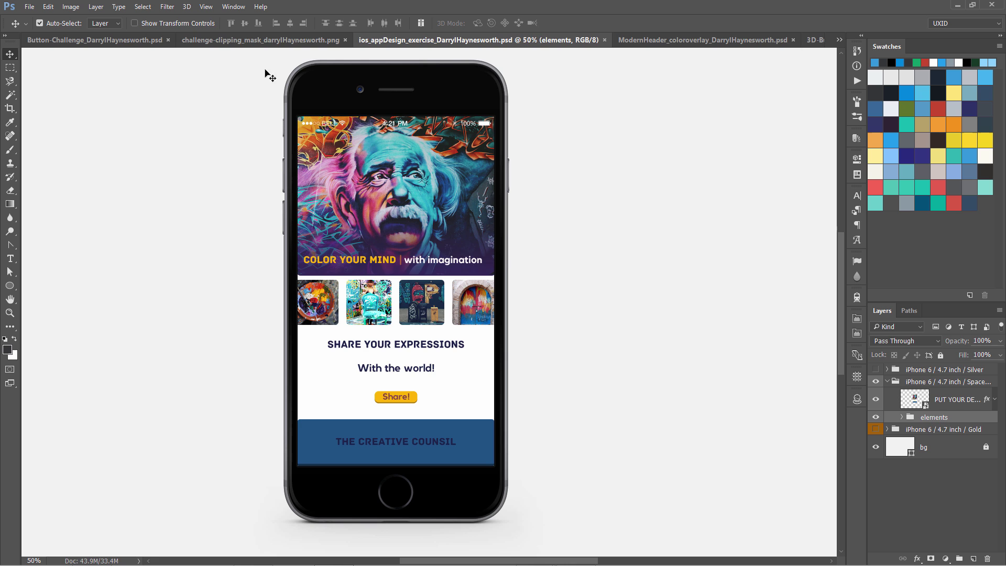
left_click(296, 43)
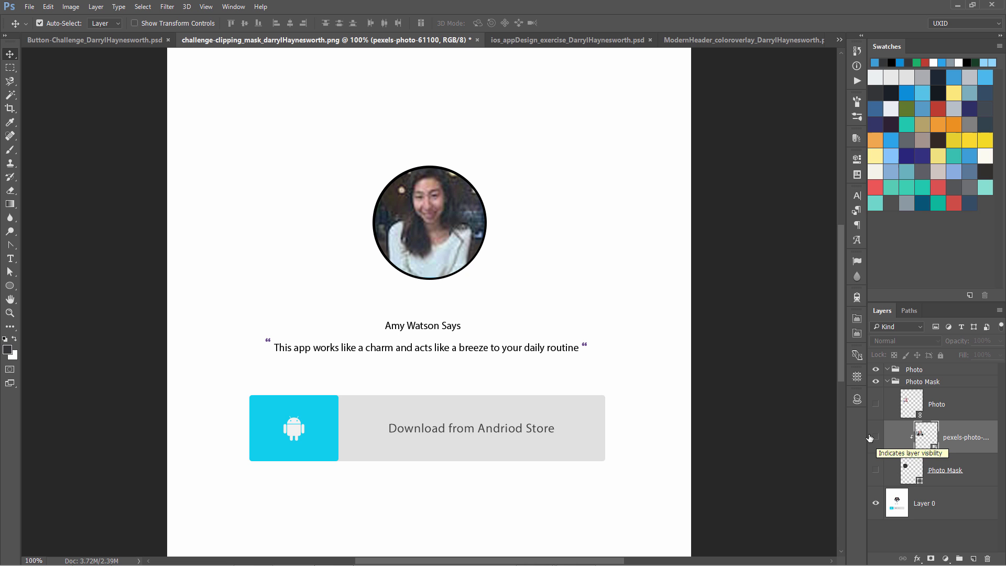
left_click(857, 398)
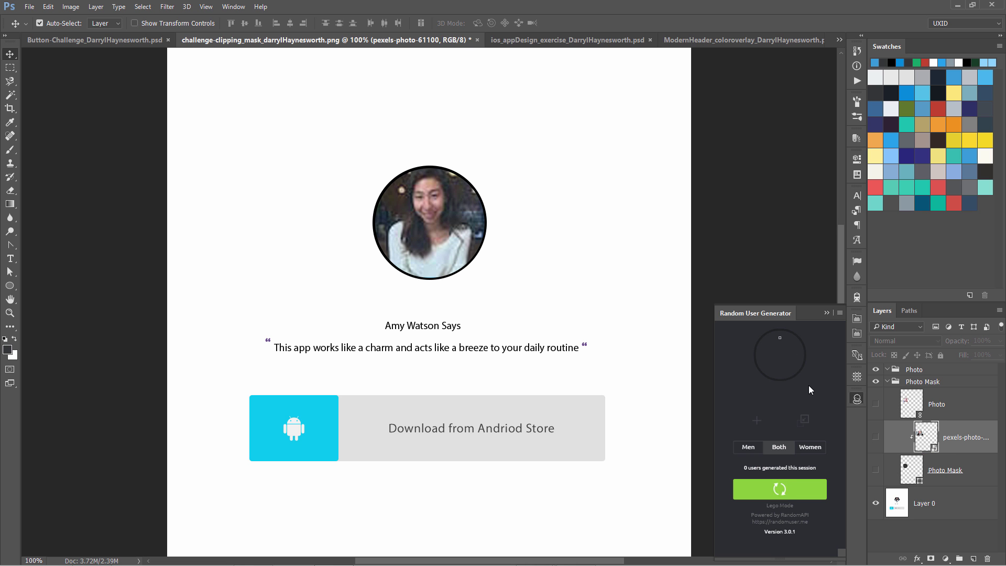
Compare the Pixabay and Pexels free portrait photo pages in Firefox
left_click(92, 558)
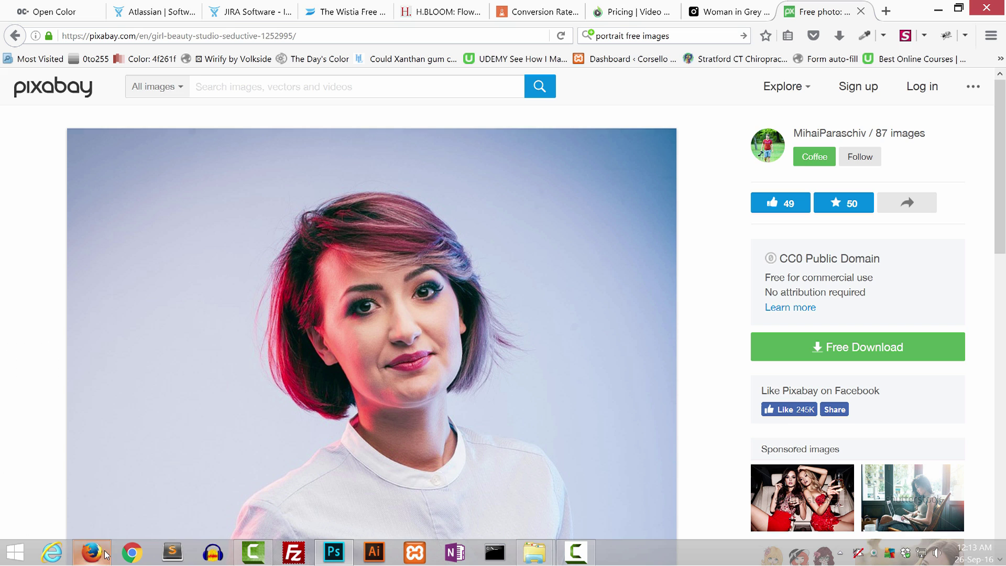
left_click(722, 11)
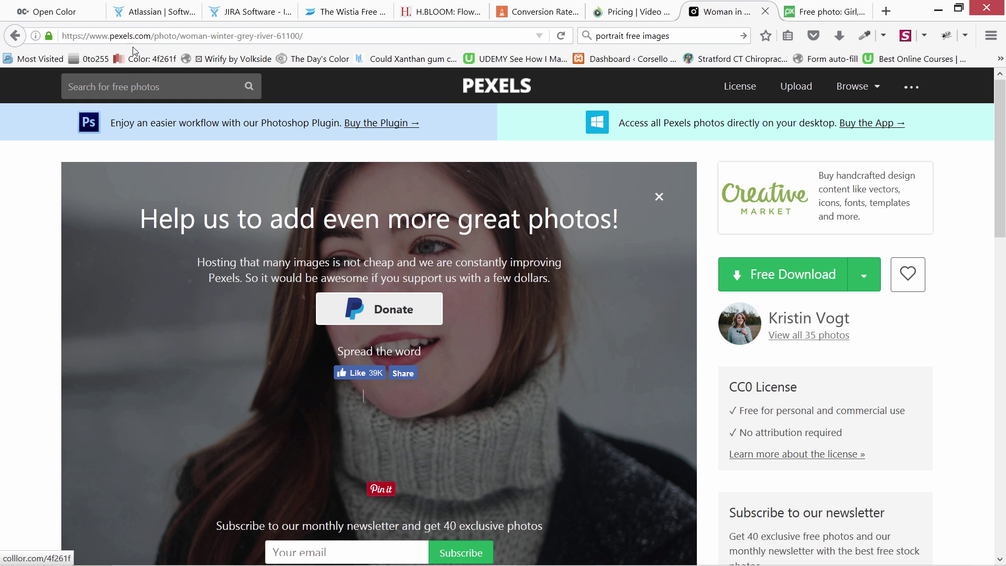
key("alt+Tab")
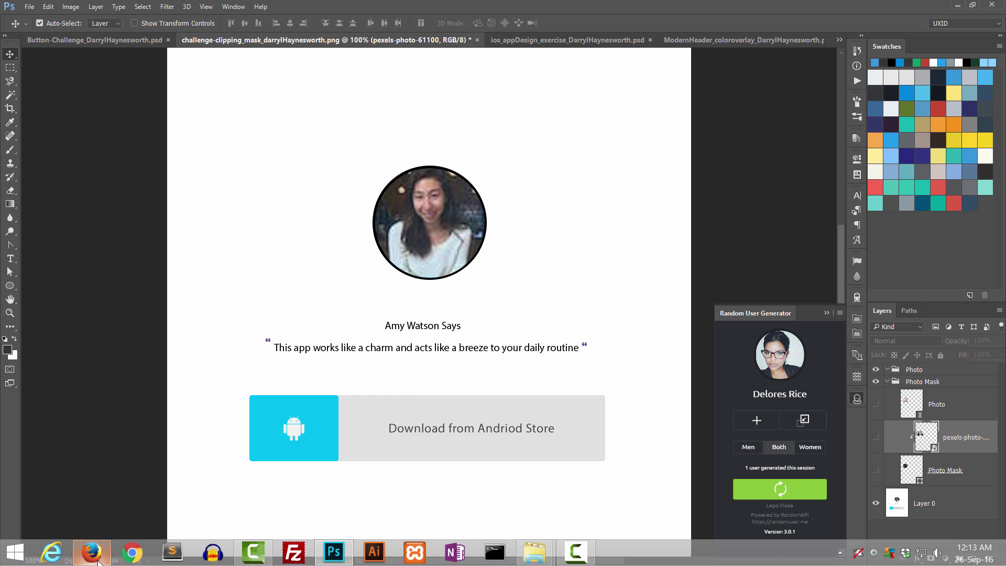
left_click(93, 555)
left_click(817, 12)
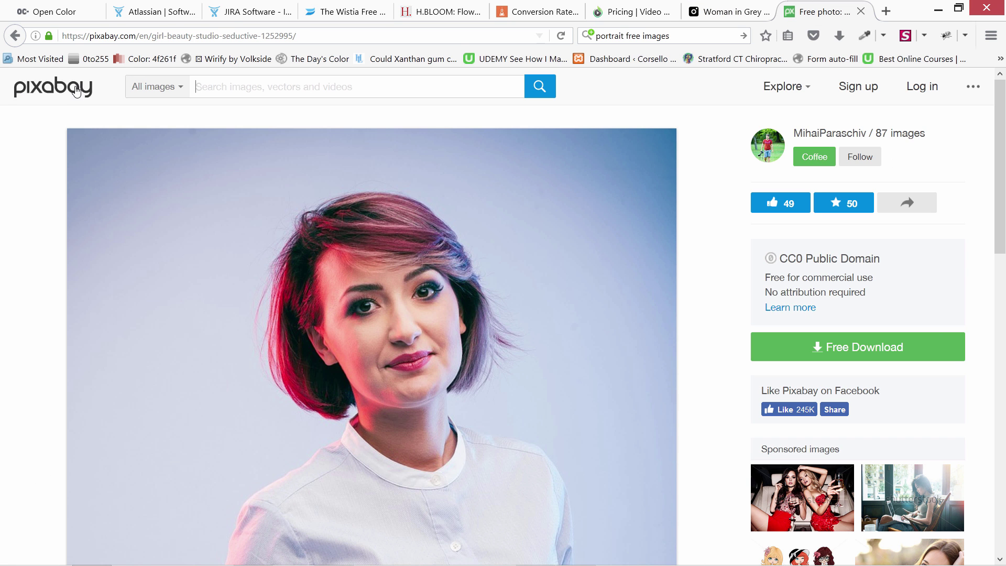
mouse_move(371, 346)
mouse_move(371, 314)
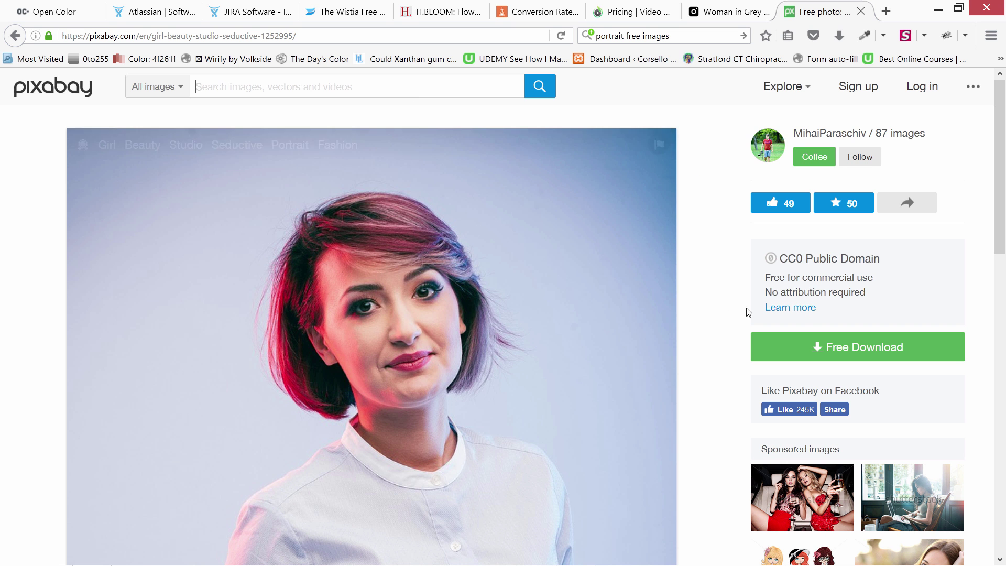
left_click(719, 16)
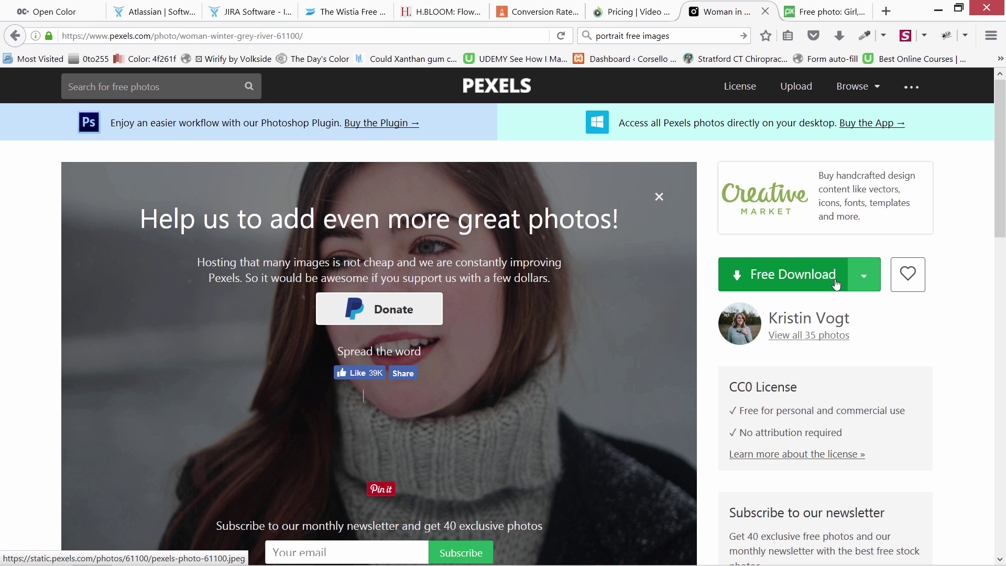
mouse_move(368, 554)
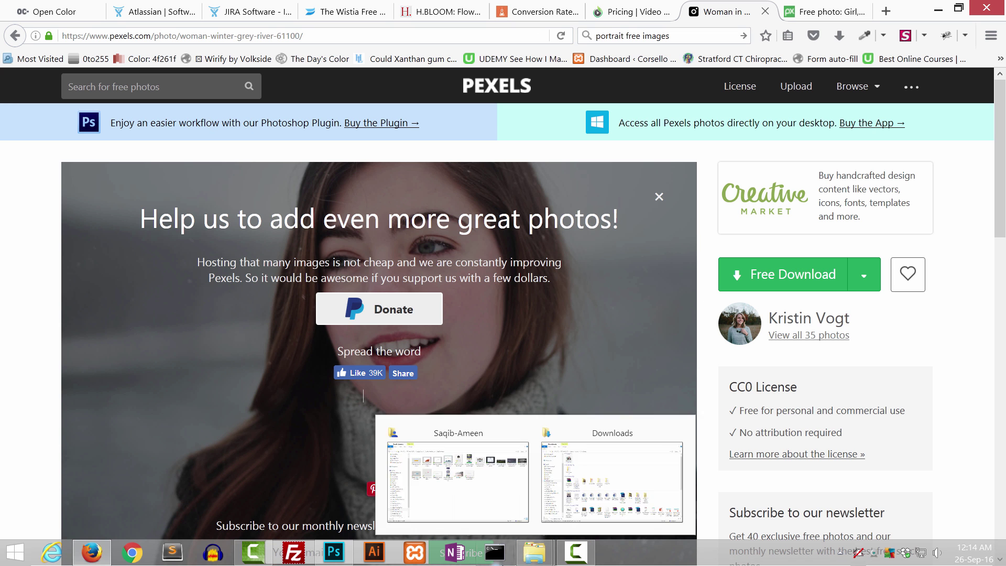
Make the pexels-photo and Photo Mask layers visible and turn on the rulers
left_click(334, 552)
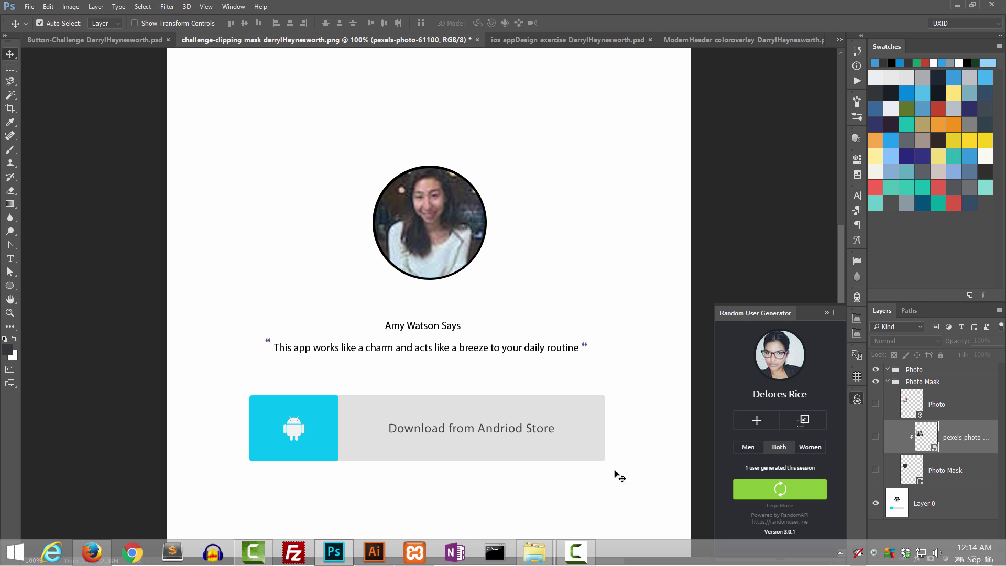
left_click_drag(875, 436, 875, 470)
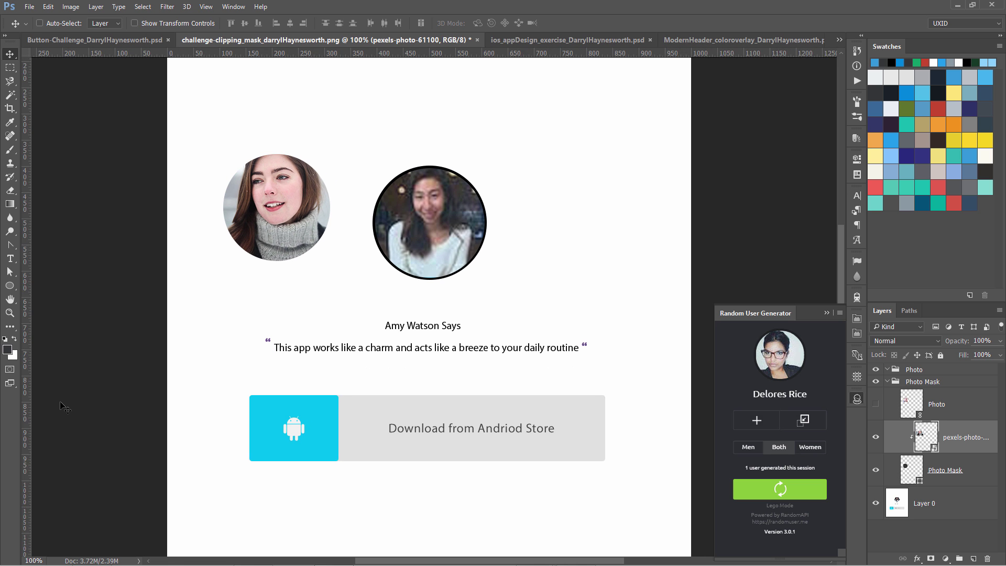
key("ctrl+r")
Guide and marquee-select the download icon's divider, then switch to Button-Challenge
left_click_drag(33, 403, 350, 443)
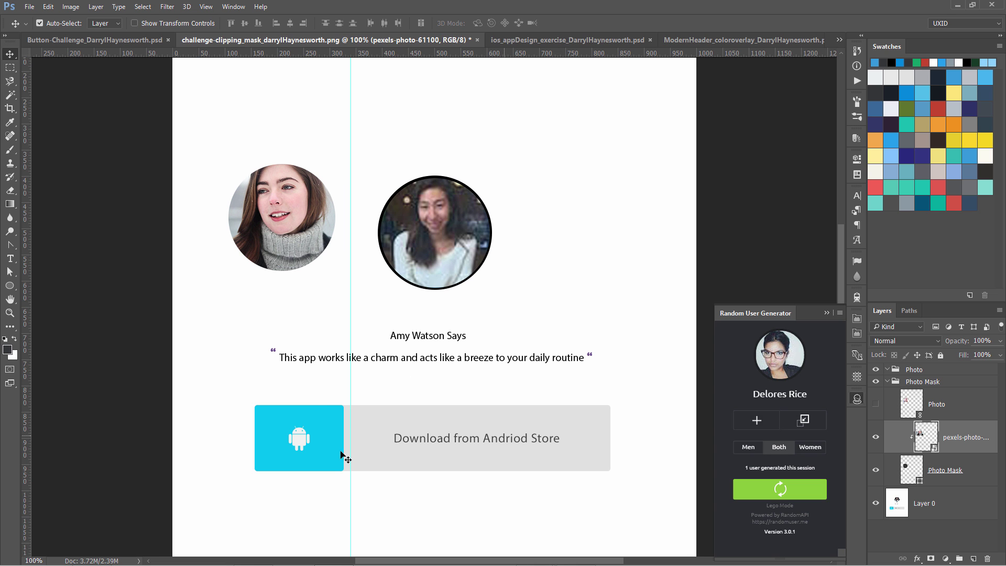
left_click(11, 68)
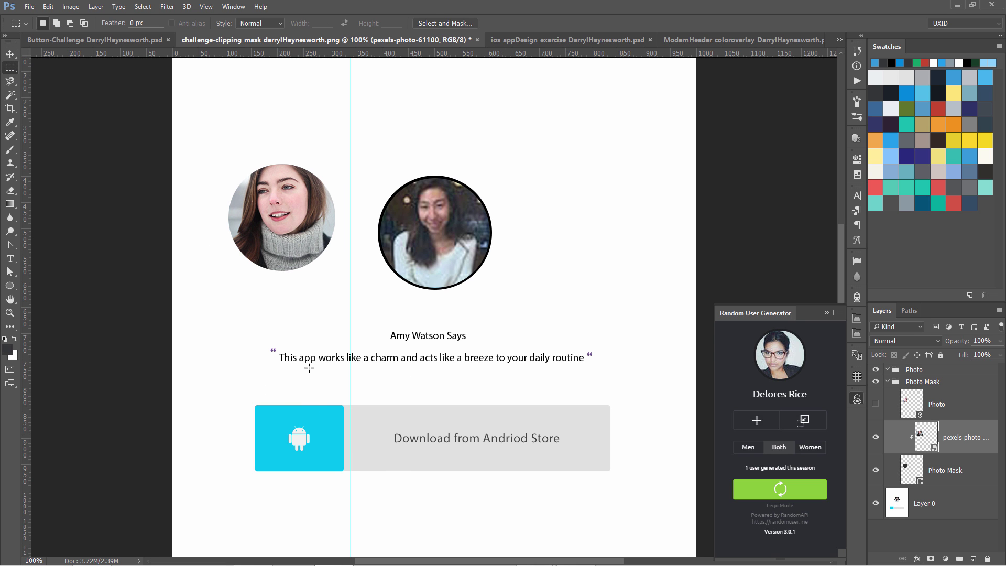
left_click_drag(314, 375, 364, 487)
left_click(90, 42)
Set Rounded Rectangle 1 copy's top-right and bottom-right corner radii to 0 px
left_click(859, 397)
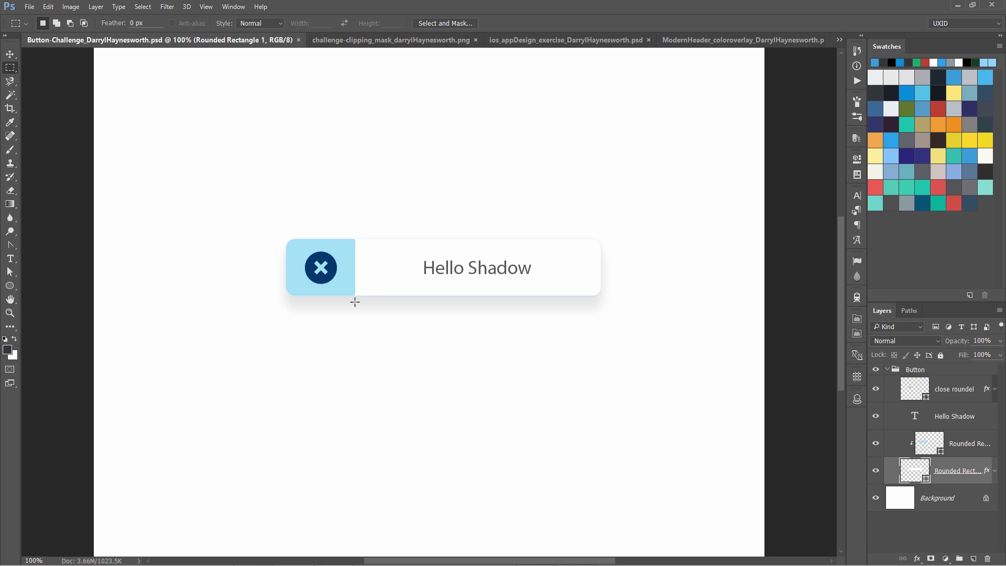
key("v")
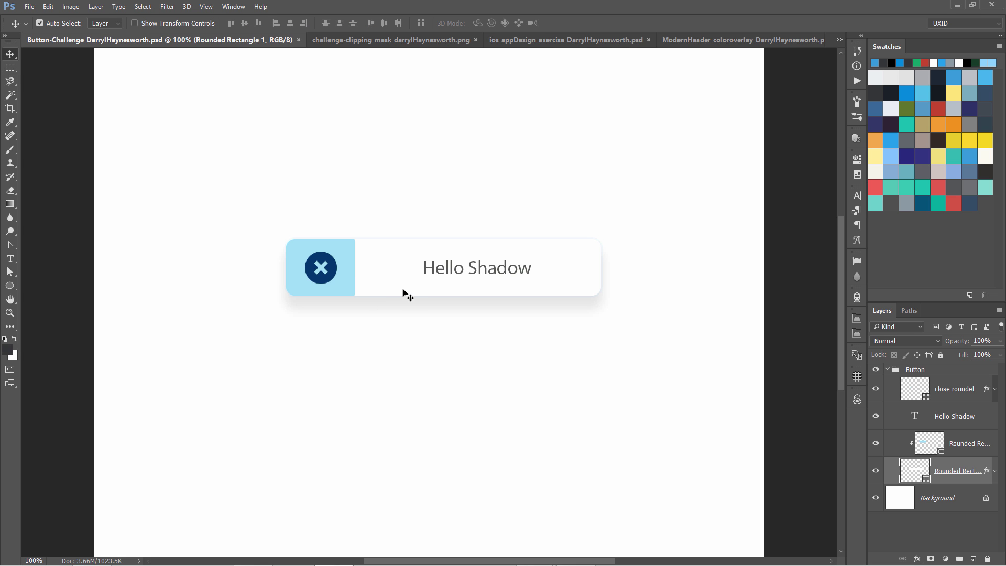
left_click(351, 269)
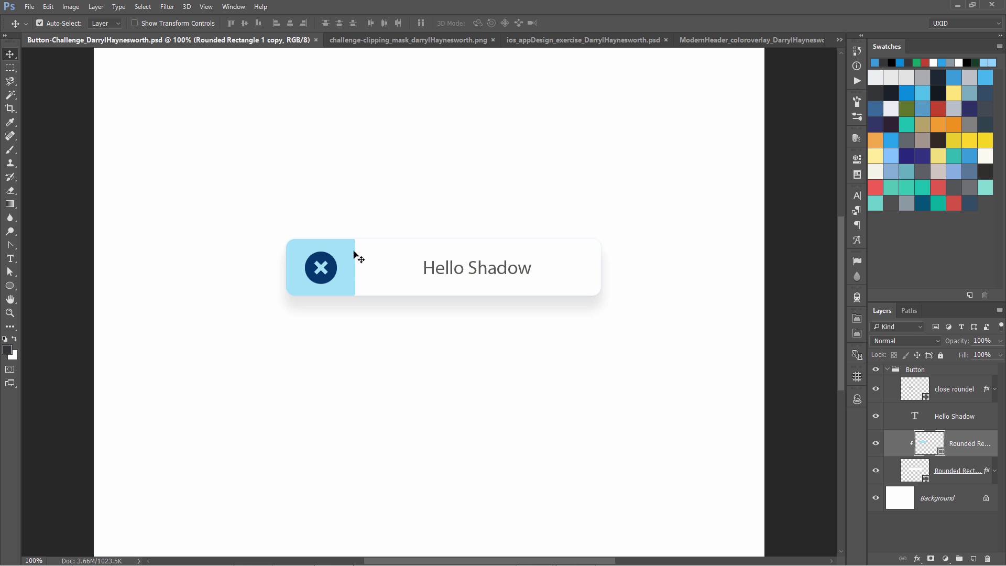
left_click(856, 159)
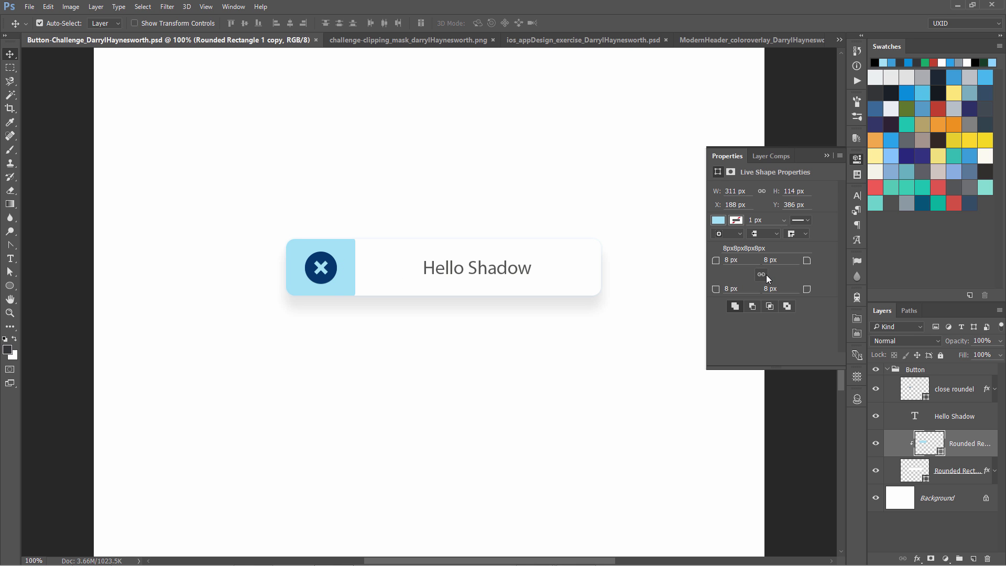
left_click(783, 260)
type("0")
left_click(772, 289)
type("0")
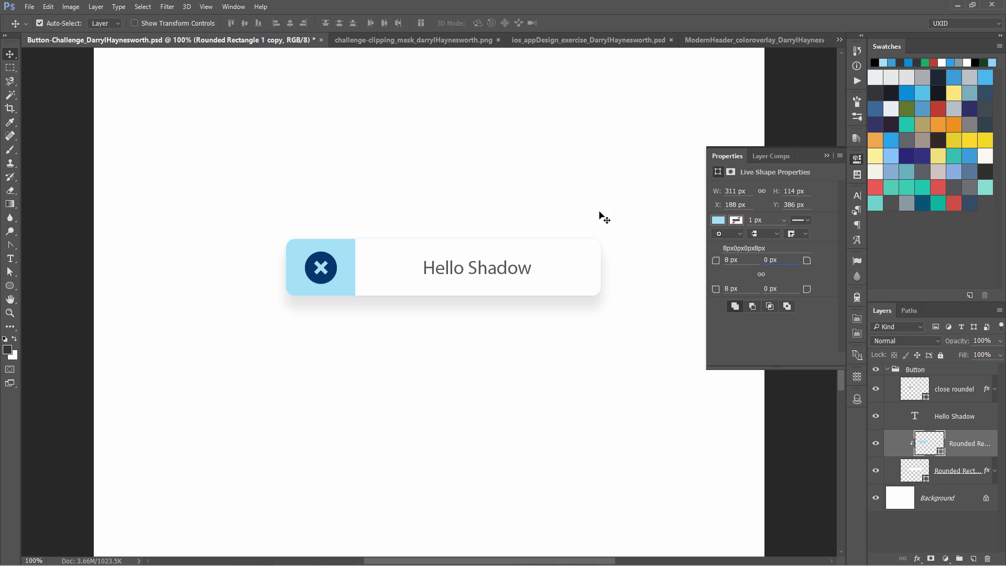
left_click(857, 160)
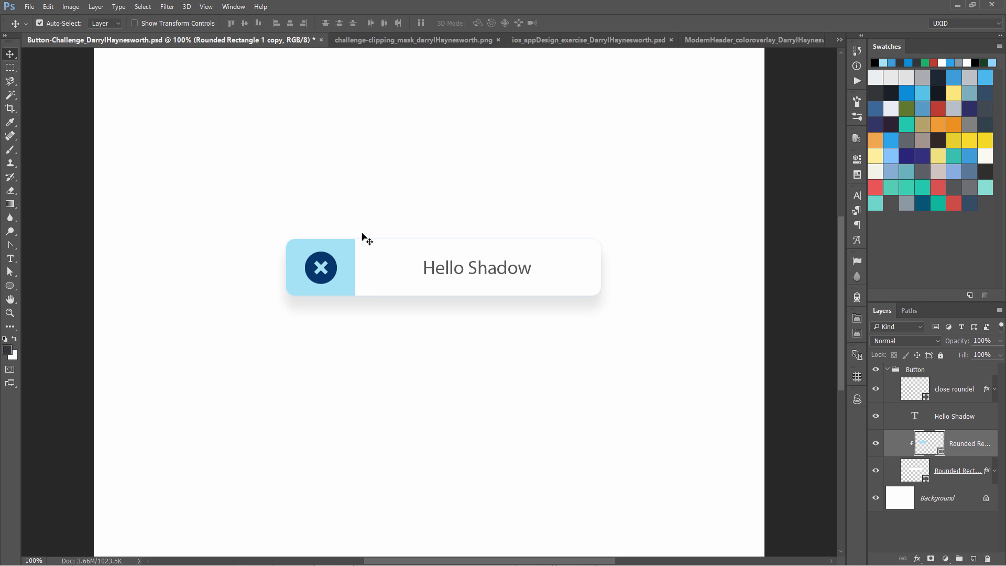
Bring the ios_appDesign_exercise document to the front
left_click(549, 41)
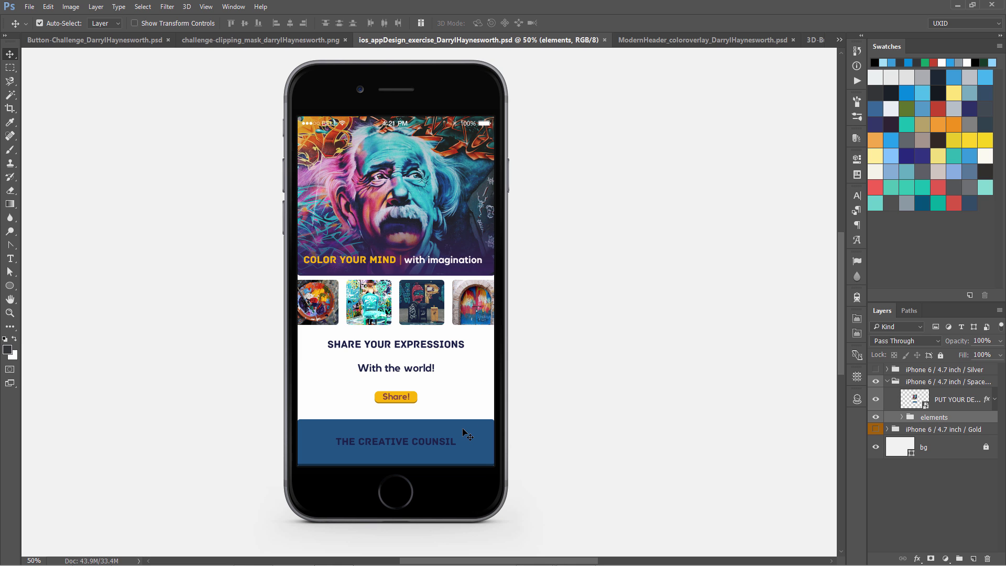
left_click(678, 40)
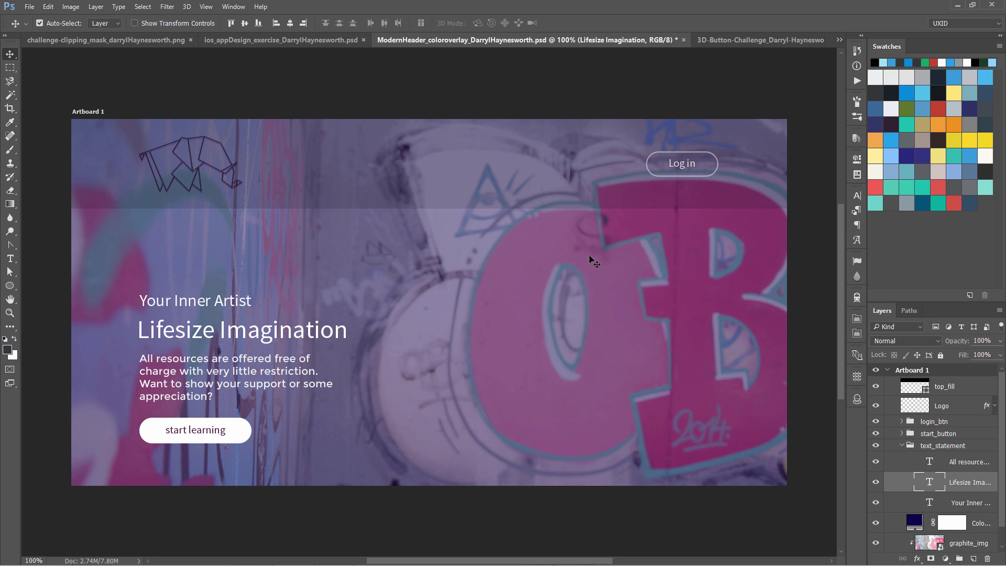
key("ctrl+semicolon")
key("ctrl")
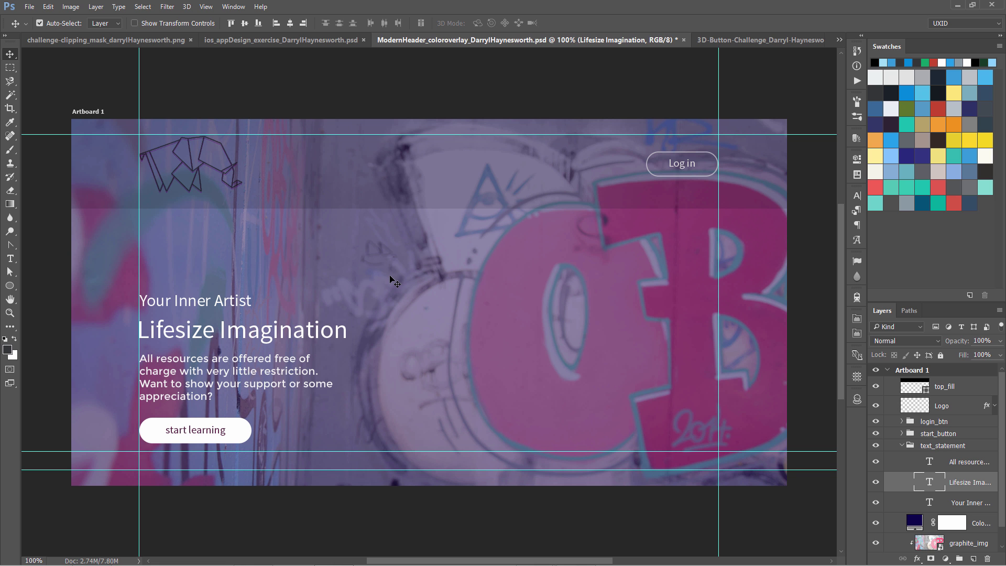
left_click(391, 175)
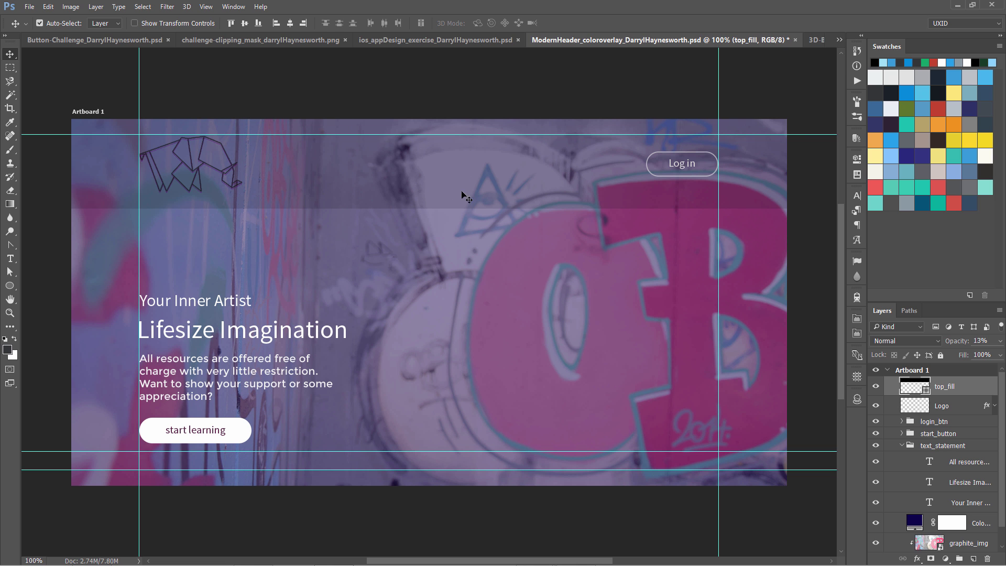
Select the Color Fill 1 overlay and try Luminosity and neighbouring blend modes
left_click(467, 269)
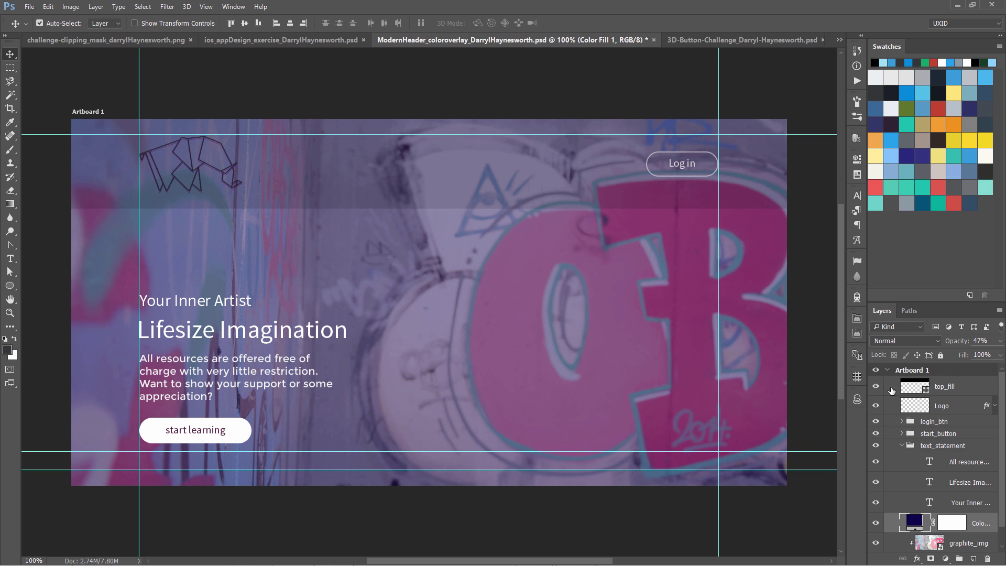
scroll(892, 390, "down", 1)
left_click(876, 504)
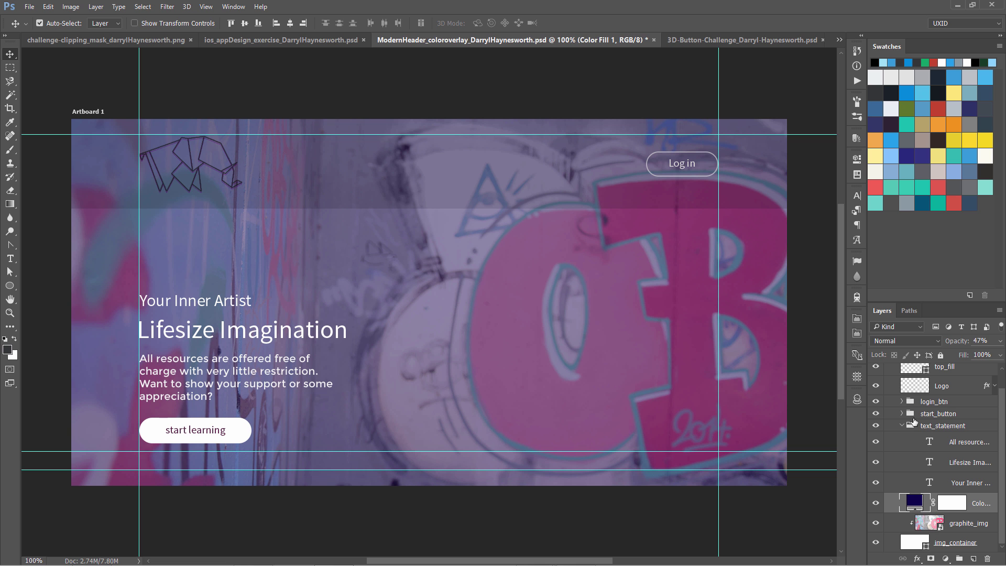
left_click(903, 341)
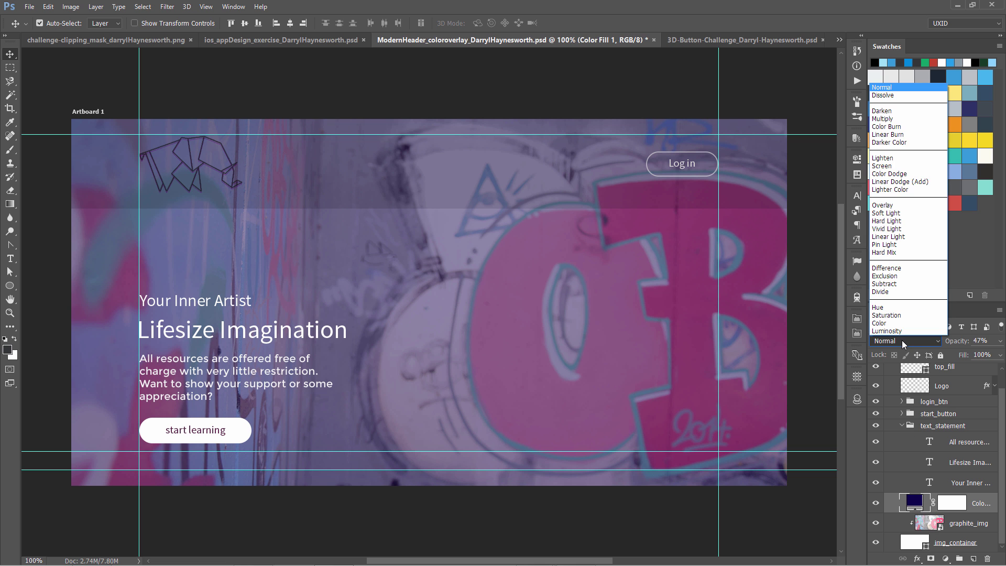
left_click(958, 502)
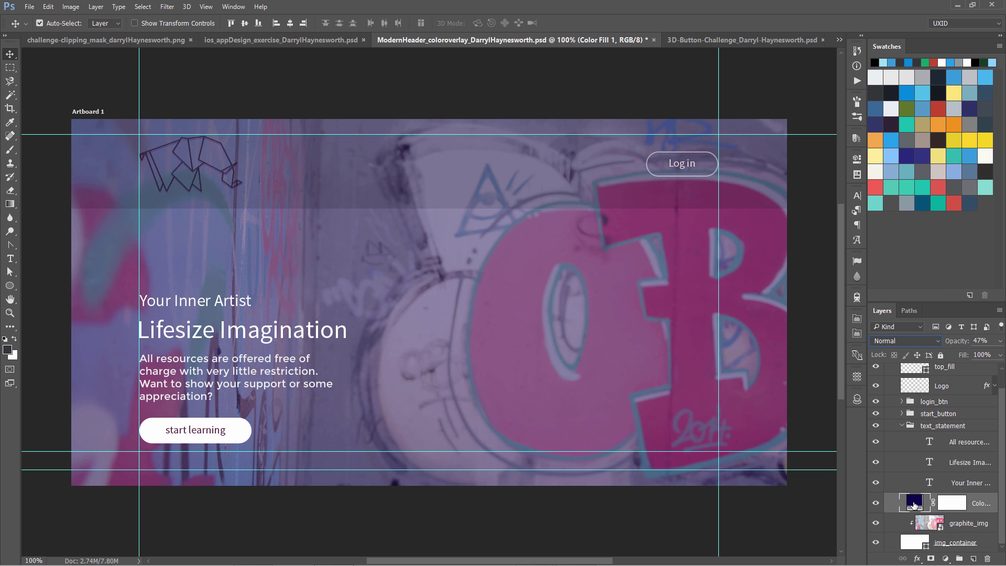
left_click(906, 343)
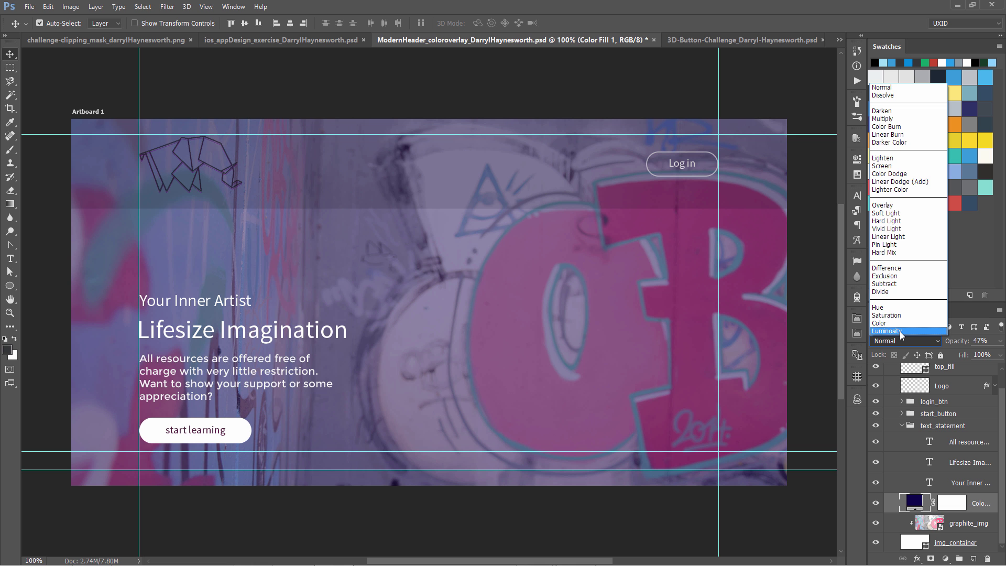
left_click(899, 331)
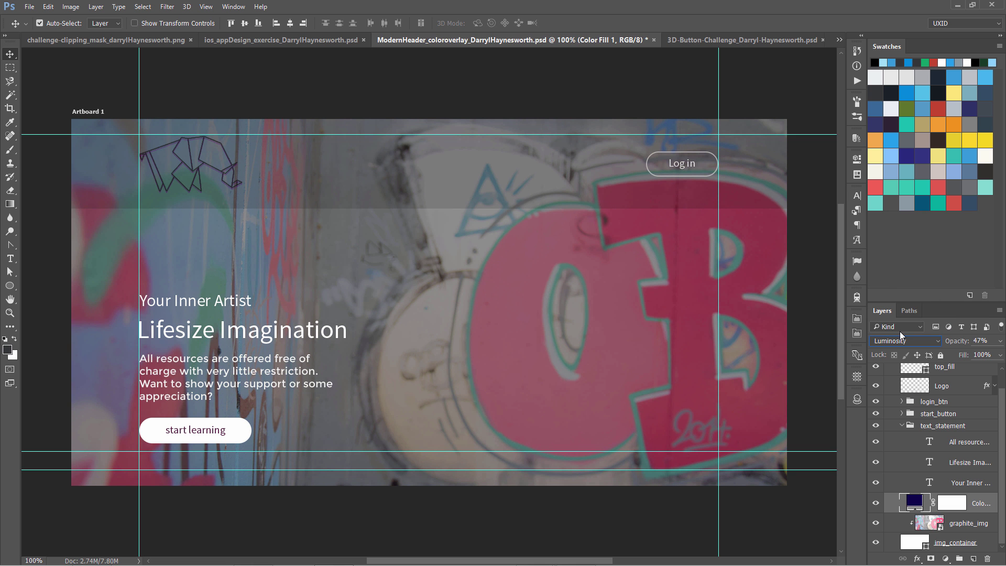
key("Up")
key("Up")
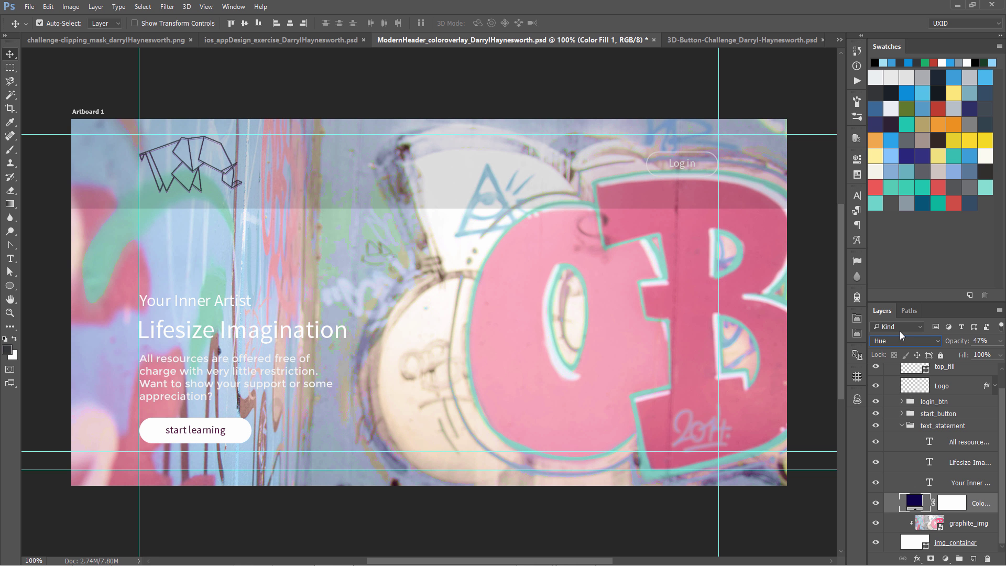
key("Up")
key("Up")
key("Up")
Step the overlay from Difference to Soft Light, then select the Lifesize Imagination text
left_click(915, 346)
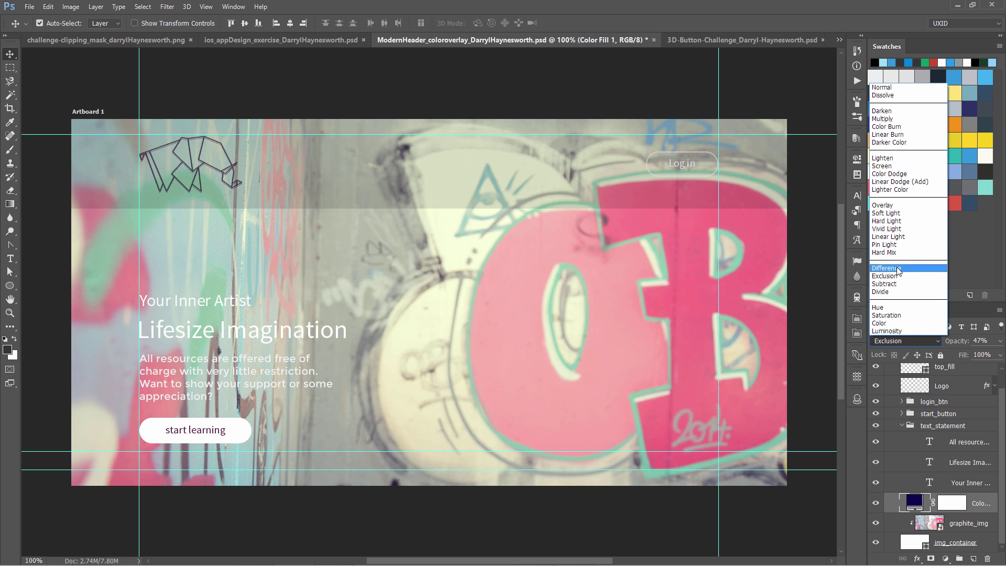
left_click(896, 268)
key("Up")
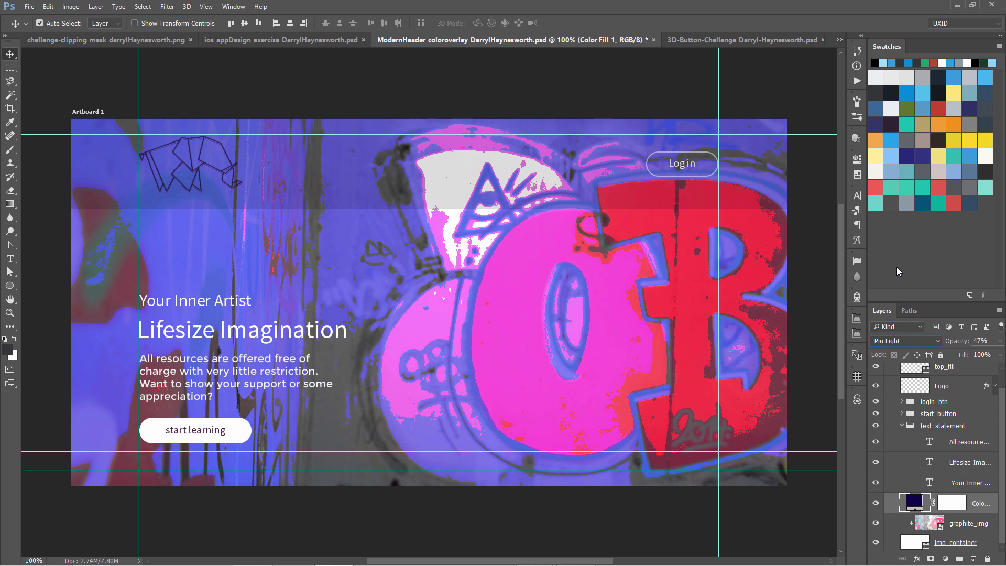
key("Up")
key("Up")
key("Up")
key("Up")
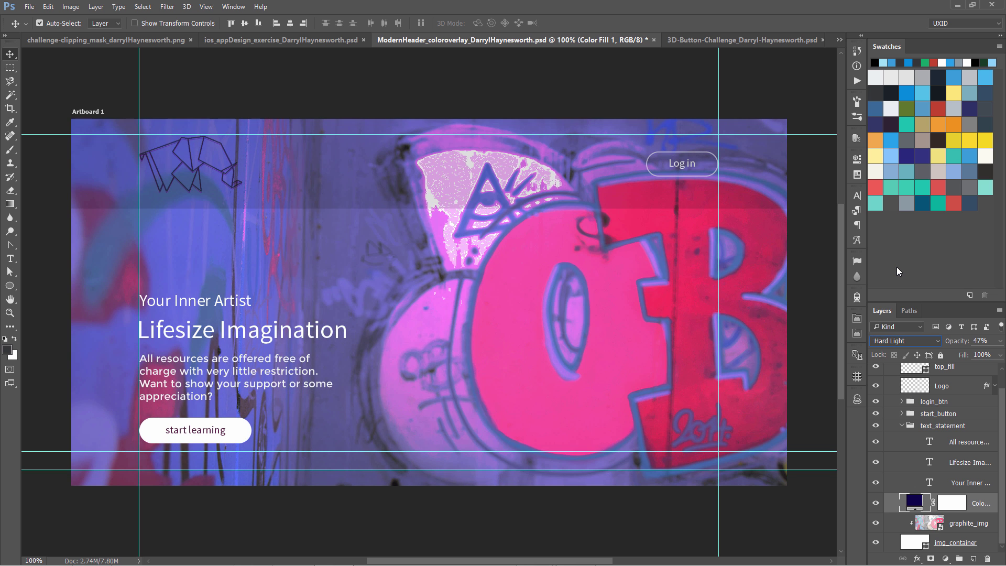
key("Up")
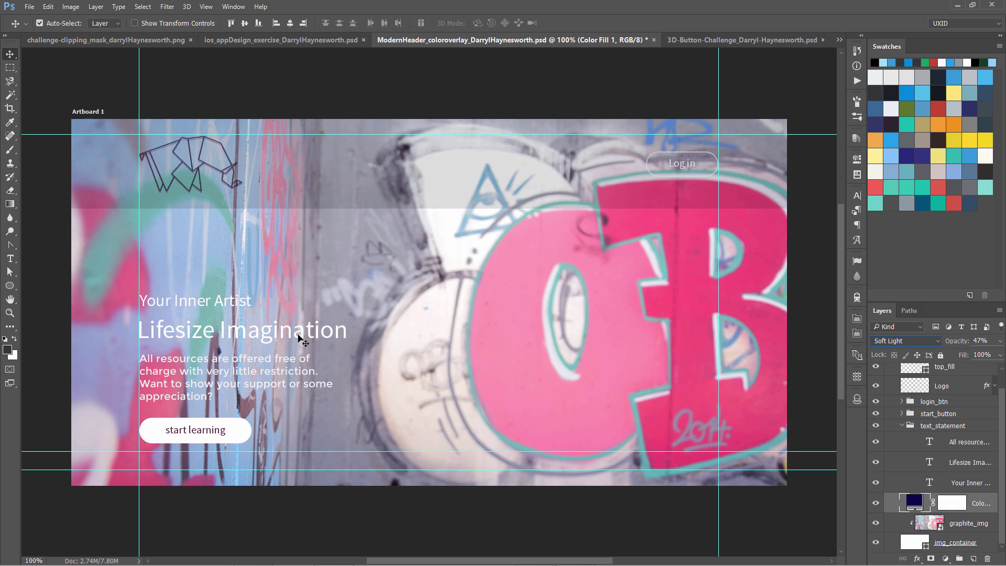
left_click(293, 335)
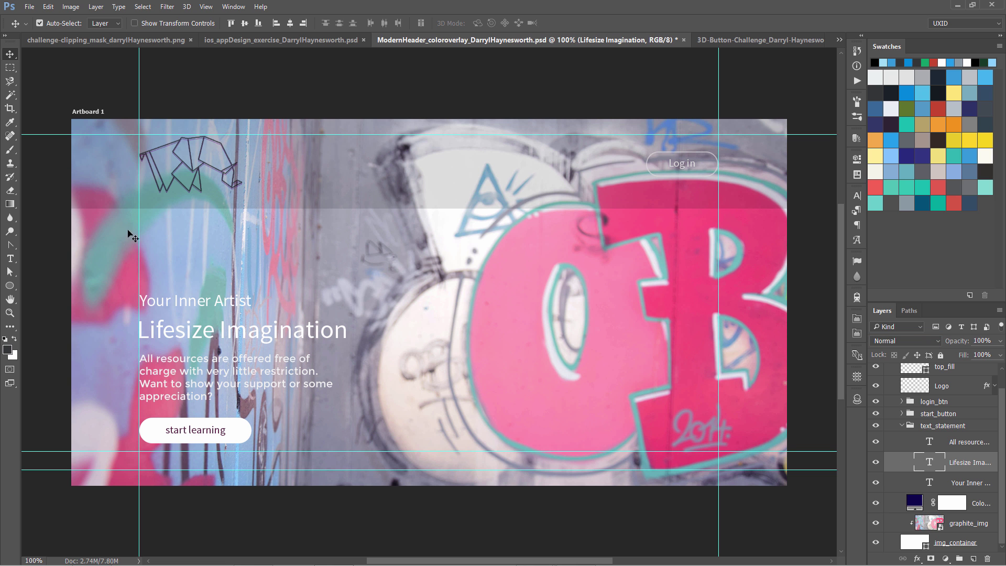
Give the text_statement group a drop shadow at 94° angle and 98% opacity
left_click(943, 427)
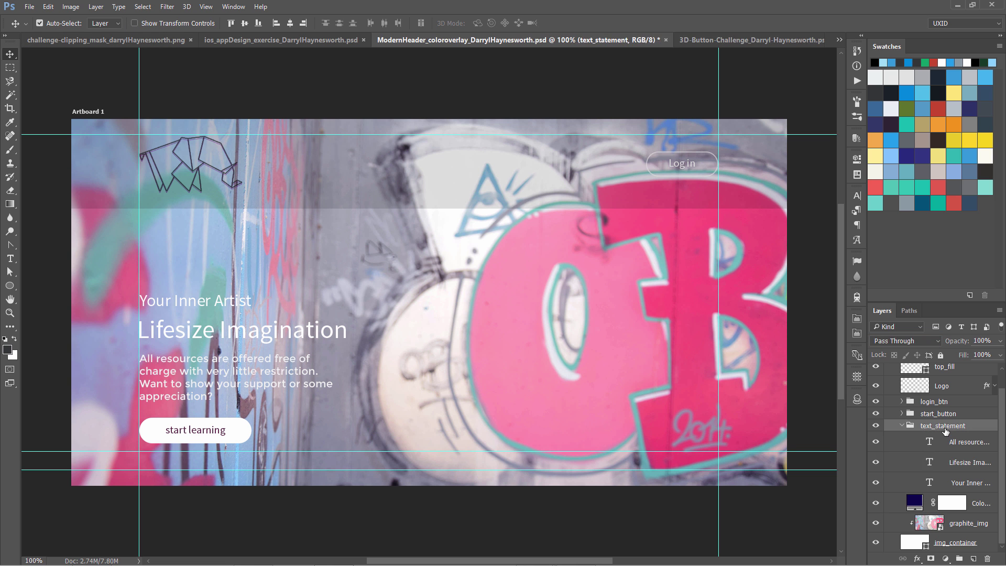
left_click(96, 6)
mouse_move(118, 127)
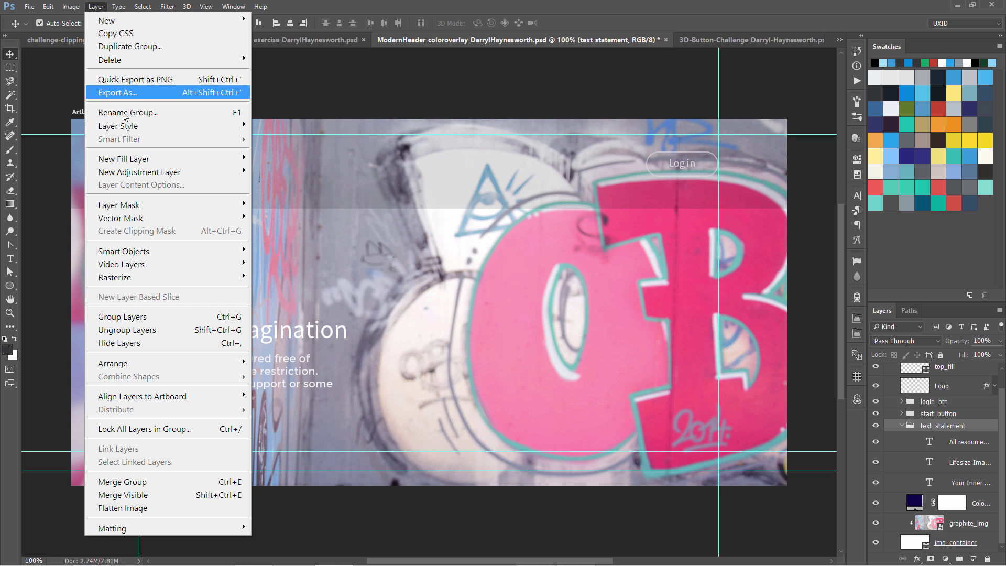
left_click(289, 263)
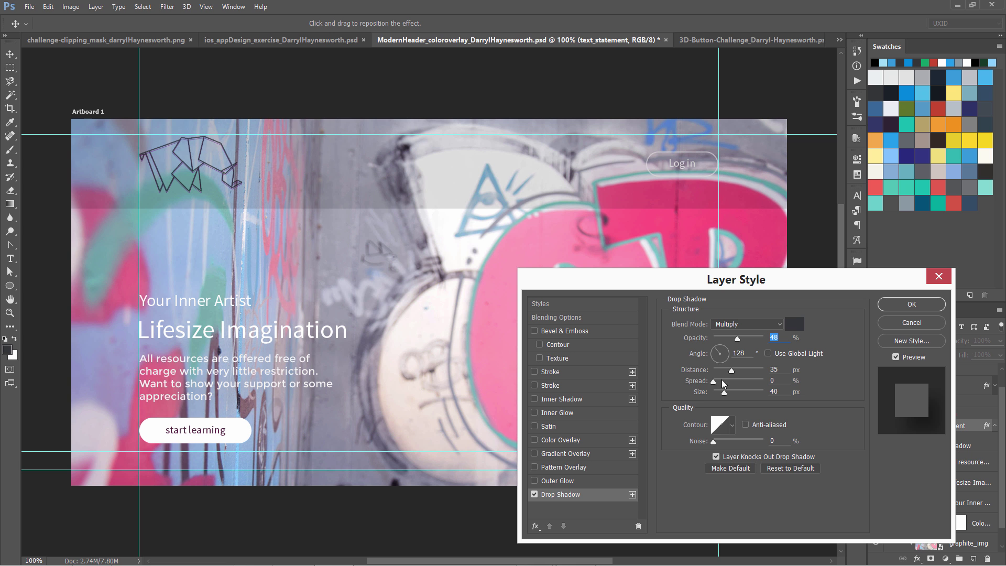
left_click_drag(729, 365, 730, 344)
left_click(762, 340)
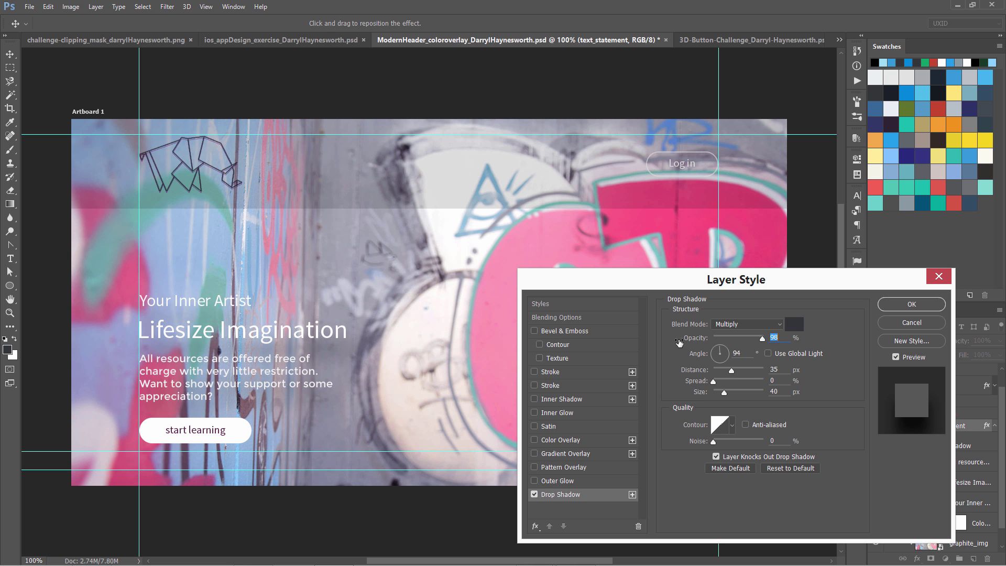
left_click(910, 304)
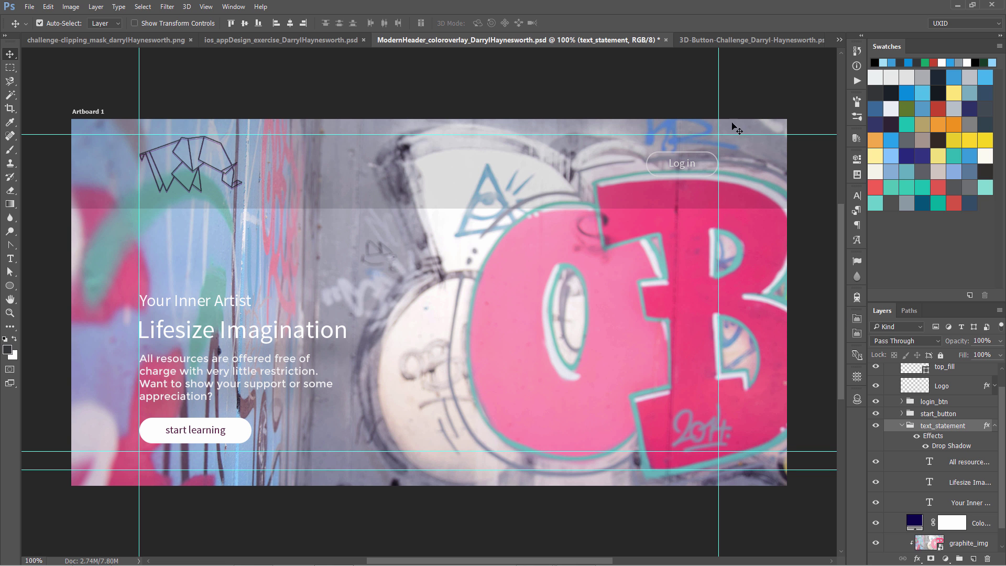
Switch to 3D-Button-Challenge and zoom the Hello Shadow button to 200%
left_click(713, 43)
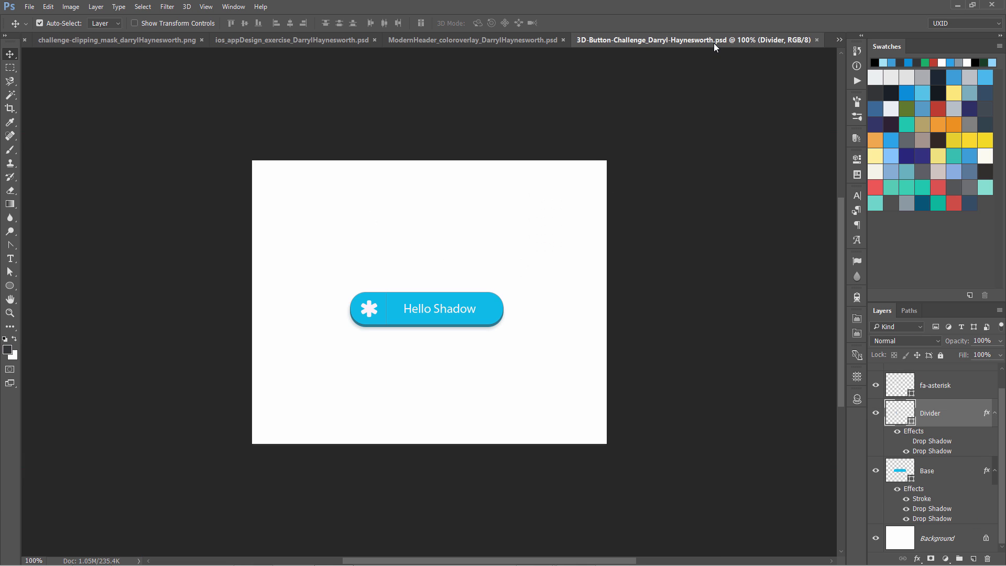
key("ctrl+plus")
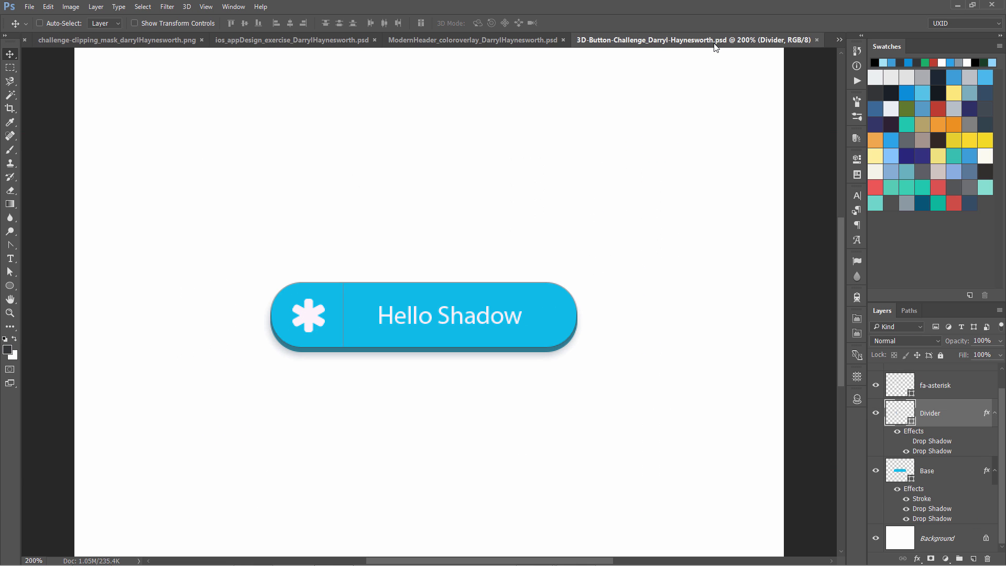
key("ctrl+minus")
key("ctrl+minus")
key("ctrl+plus")
key("ctrl+plus")
left_click(887, 417)
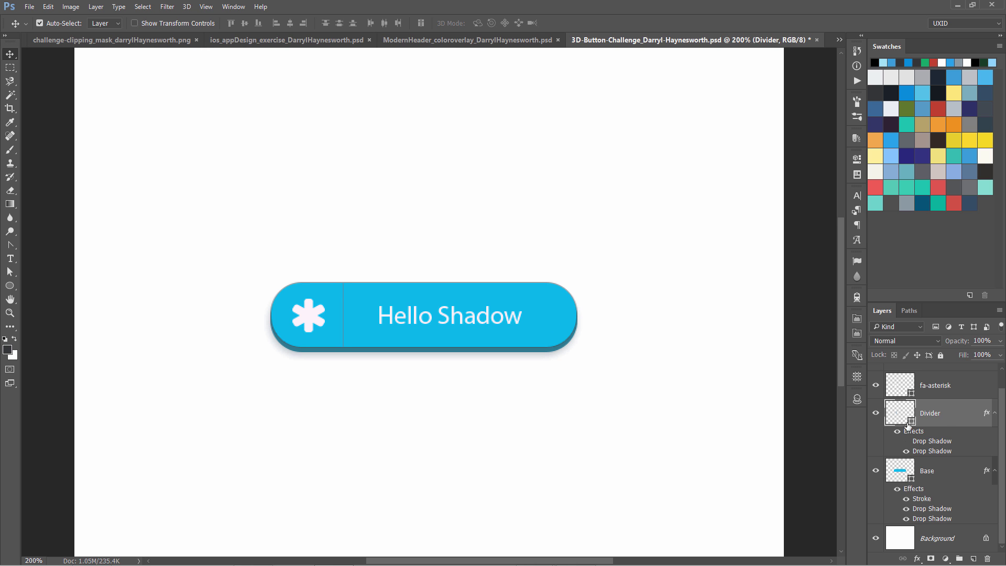
Set the Divider layer's drop shadow colour to white
double_click(898, 415)
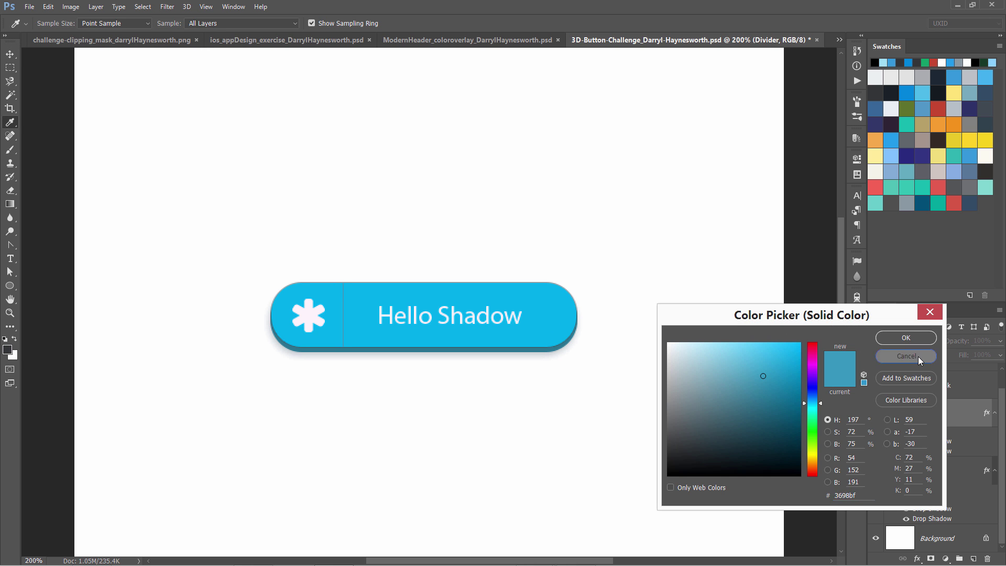
left_click(916, 355)
double_click(920, 449)
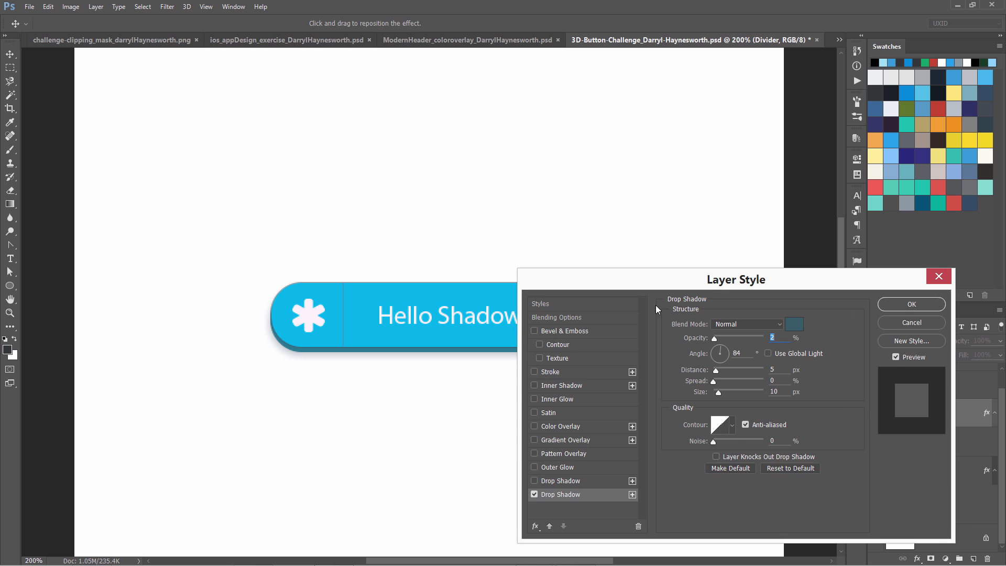
left_click_drag(692, 254, 650, 222)
left_click(750, 268)
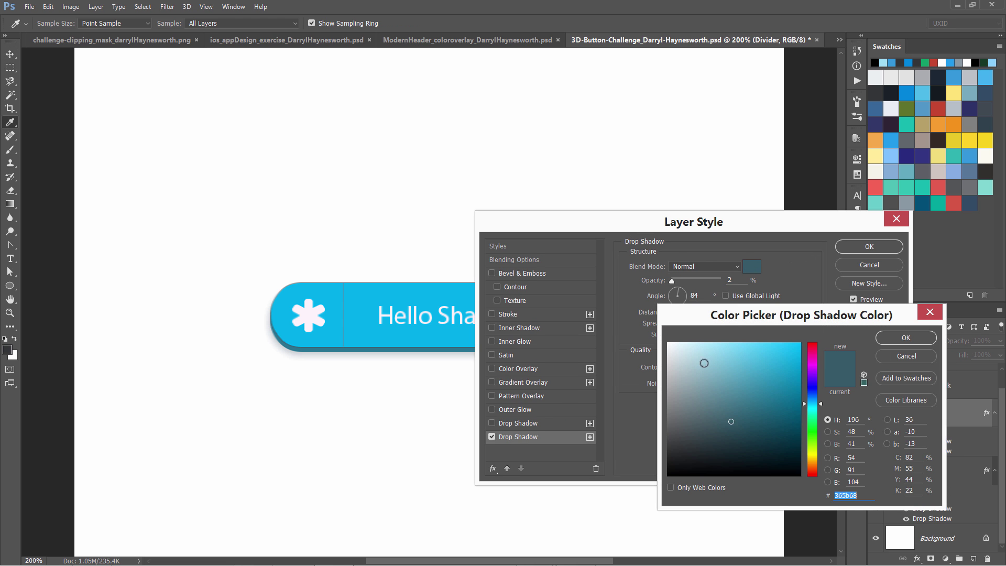
type("ffffff")
left_click(901, 338)
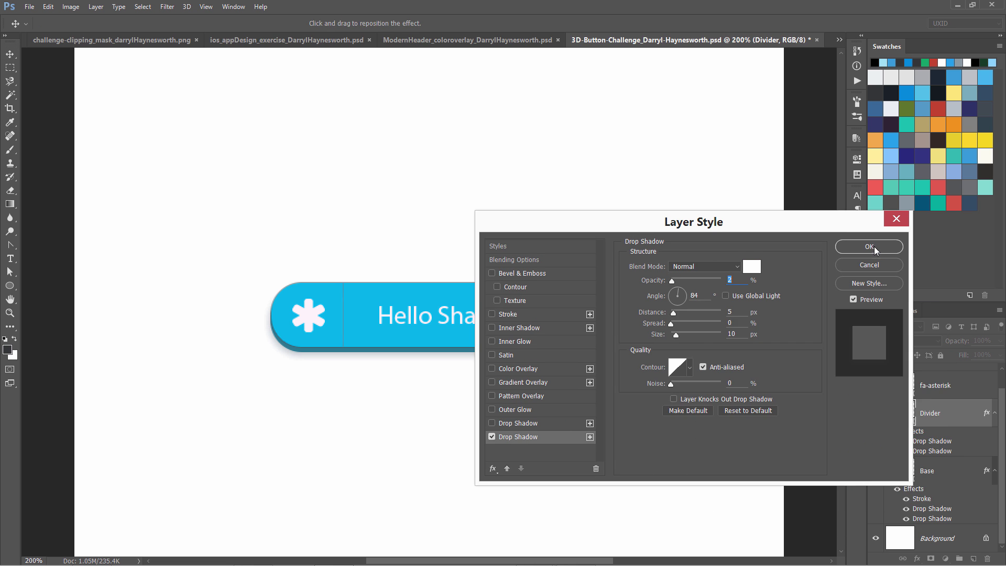
left_click(871, 246)
Recolour the Divider fill with the sampled button blue at brightness 100
double_click(896, 409)
type("ffffff")
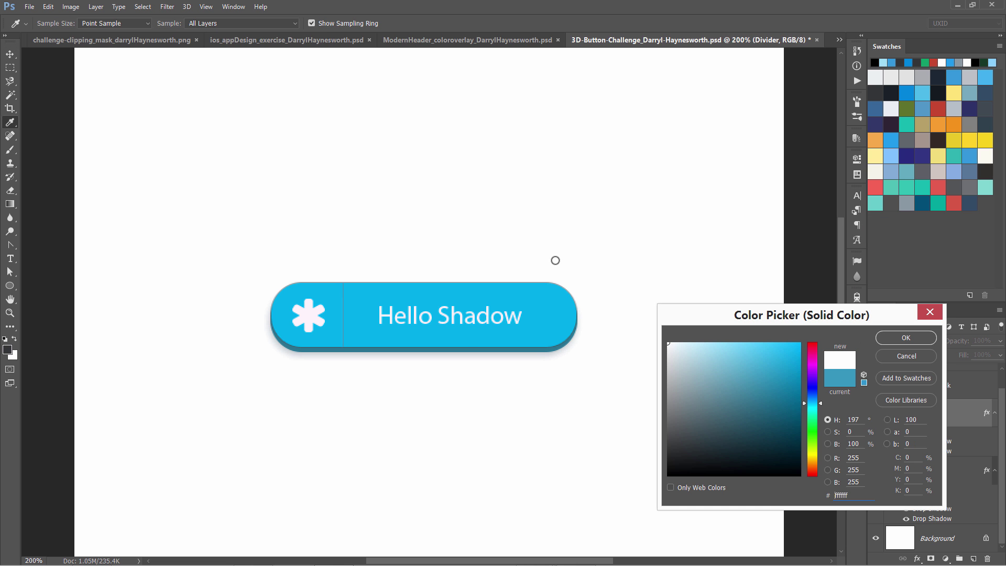
left_click(905, 339)
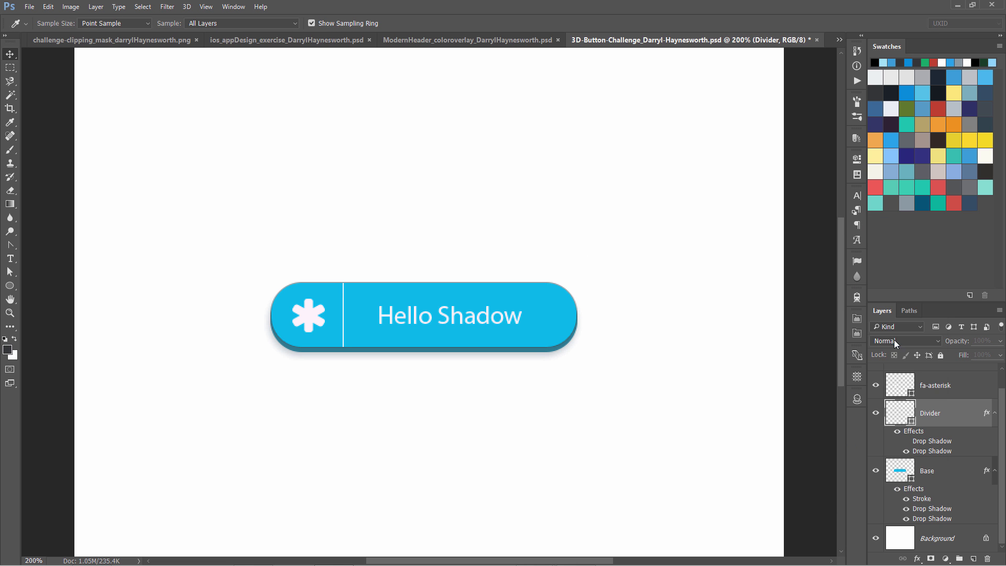
double_click(898, 409)
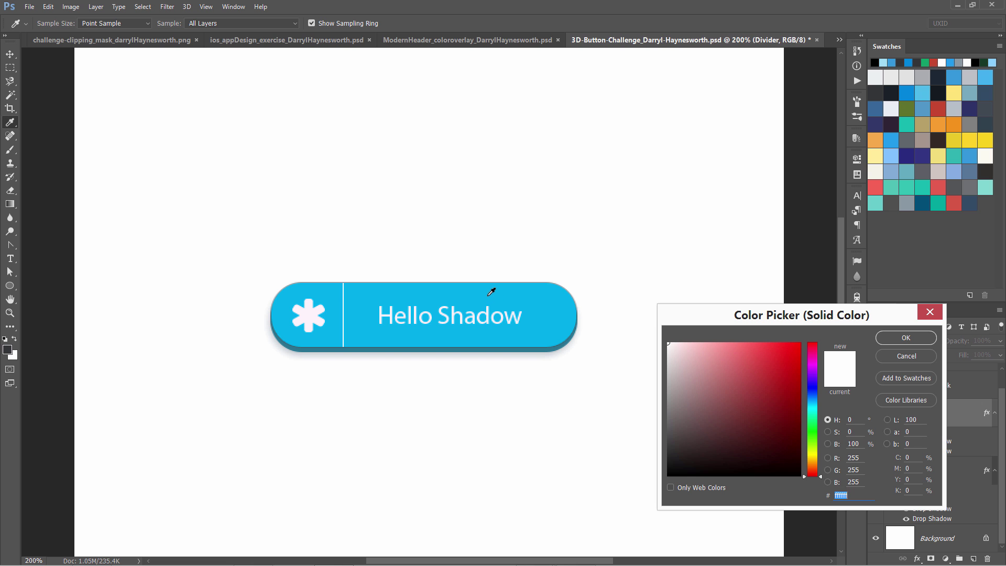
left_click(492, 292)
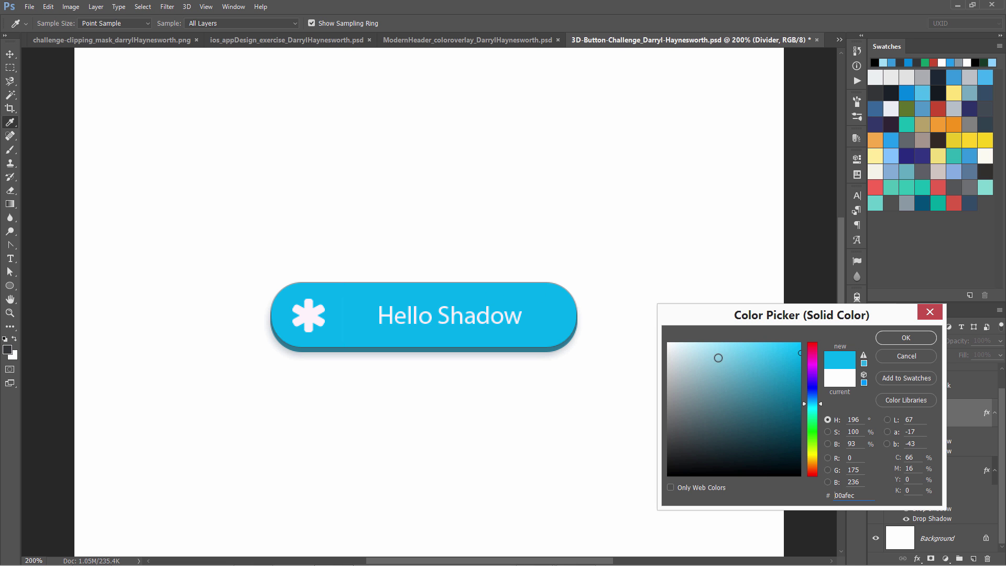
left_click(855, 444)
type("100")
left_click(858, 444)
left_click(893, 340)
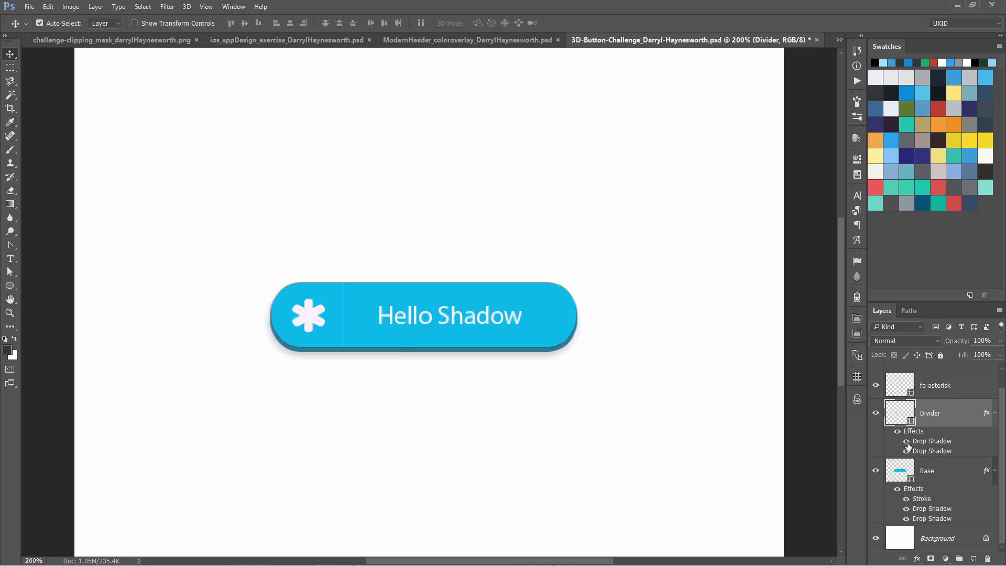
Point the divider's second drop shadow left (-178°) and colour it dark grey 353535
double_click(920, 451)
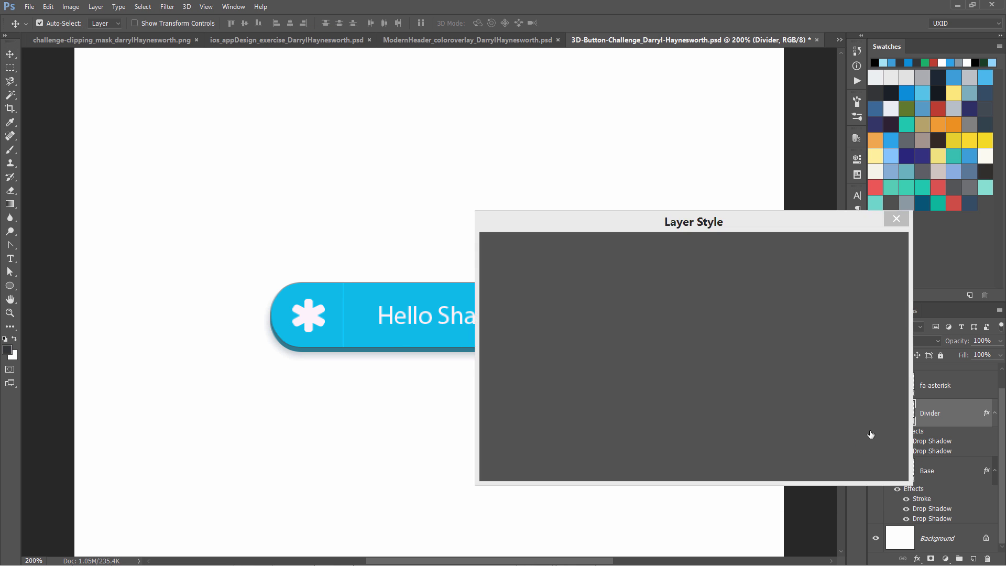
left_click_drag(679, 298, 669, 300)
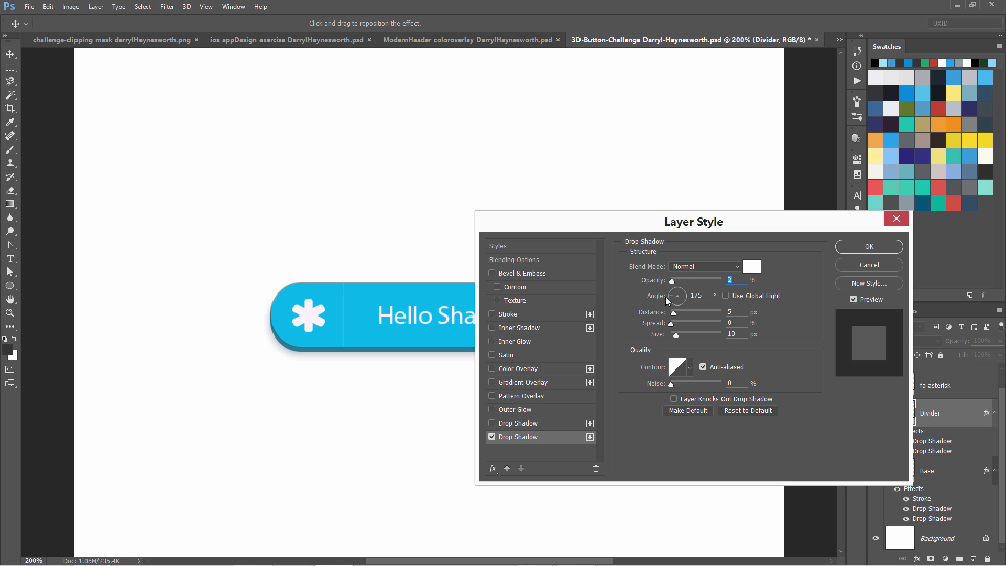
left_click(752, 267)
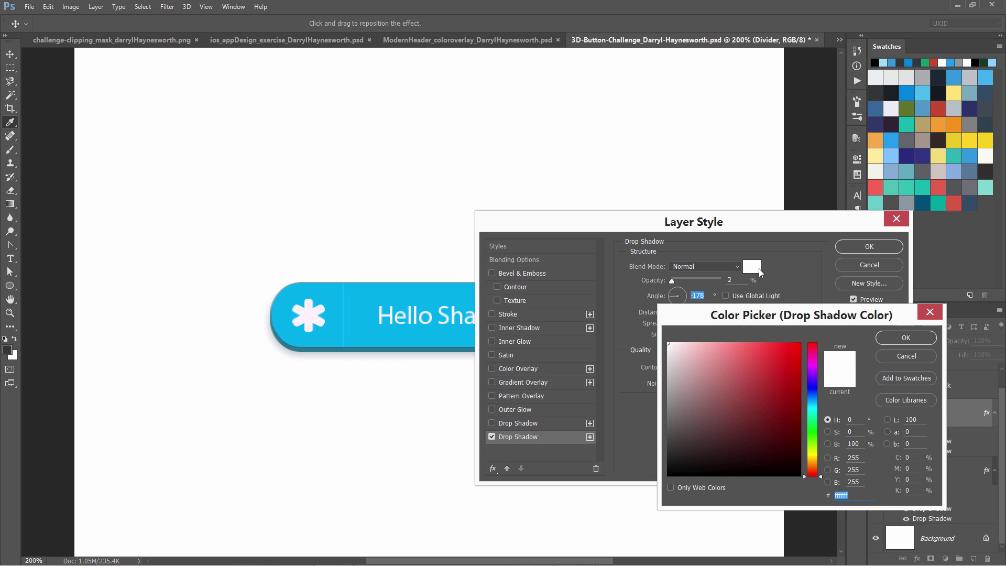
left_click_drag(721, 374, 645, 447)
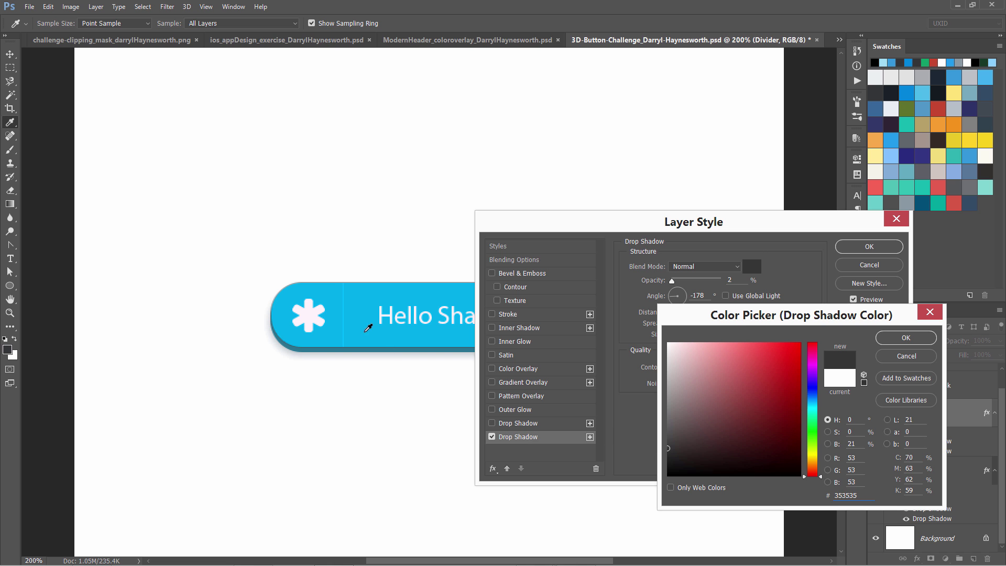
left_click(900, 338)
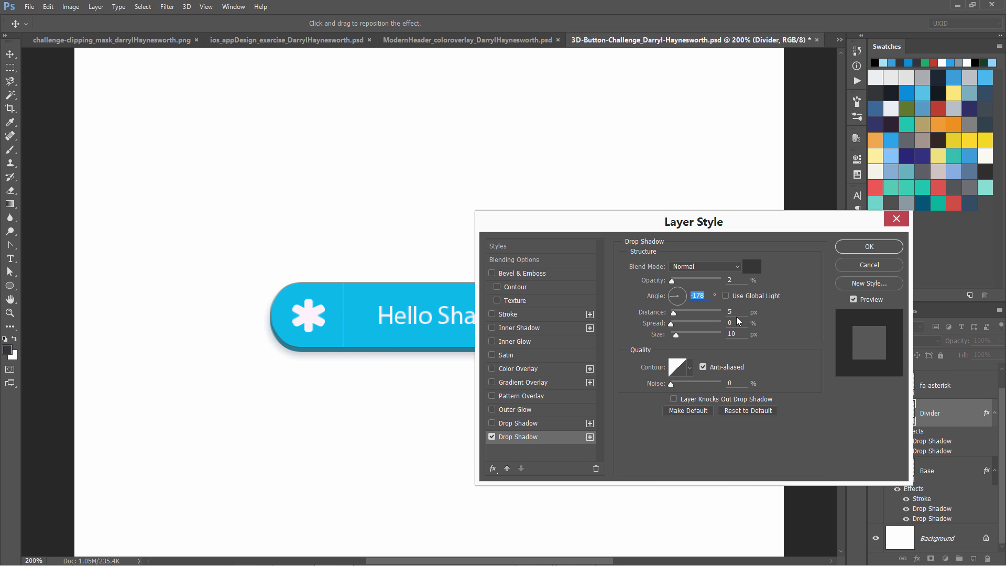
Switch that shadow to Multiply with distance 1, size 1 and low opacity
left_click(707, 266)
left_click(707, 306)
left_click_drag(674, 280, 721, 292)
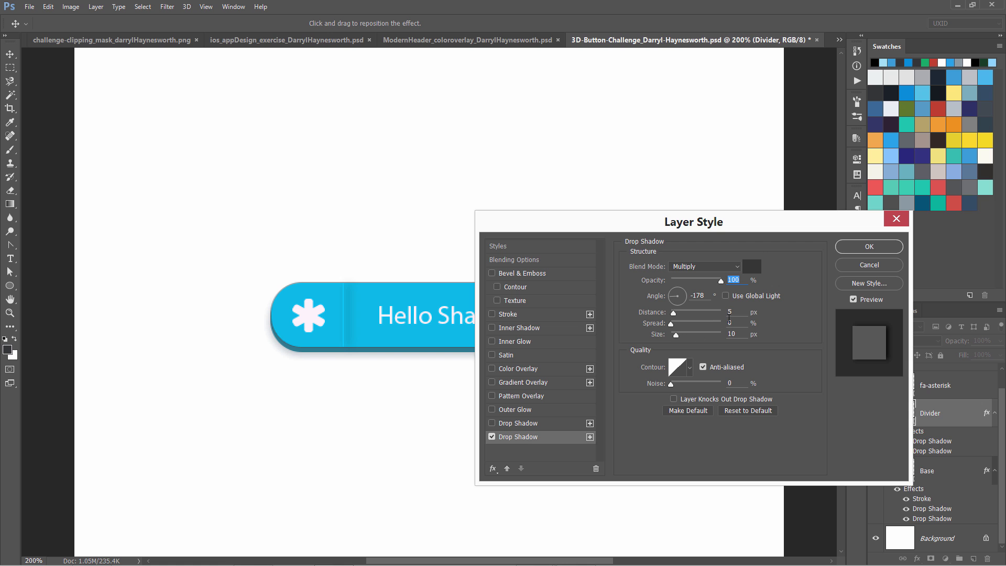
left_click(729, 313)
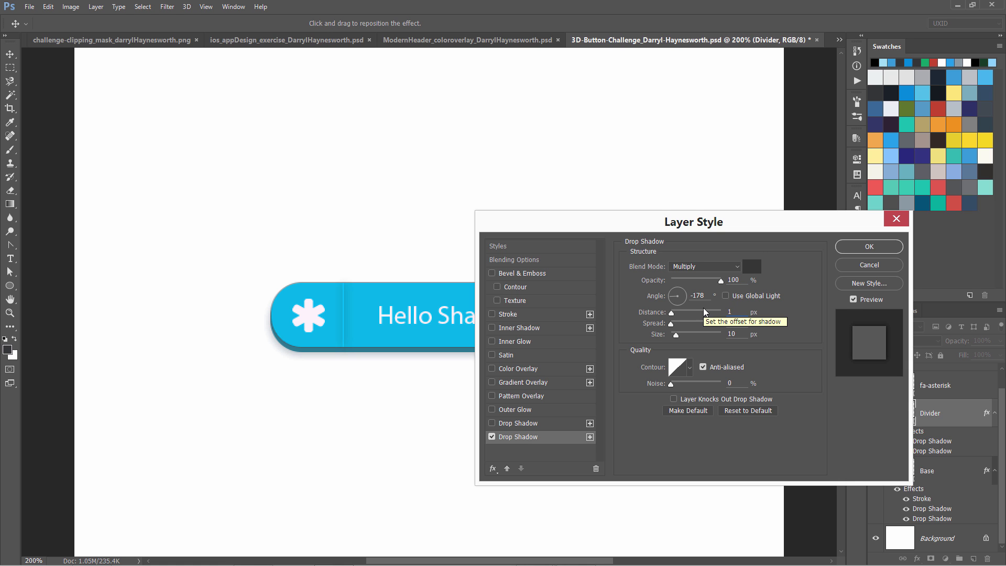
type("1")
left_click(737, 334)
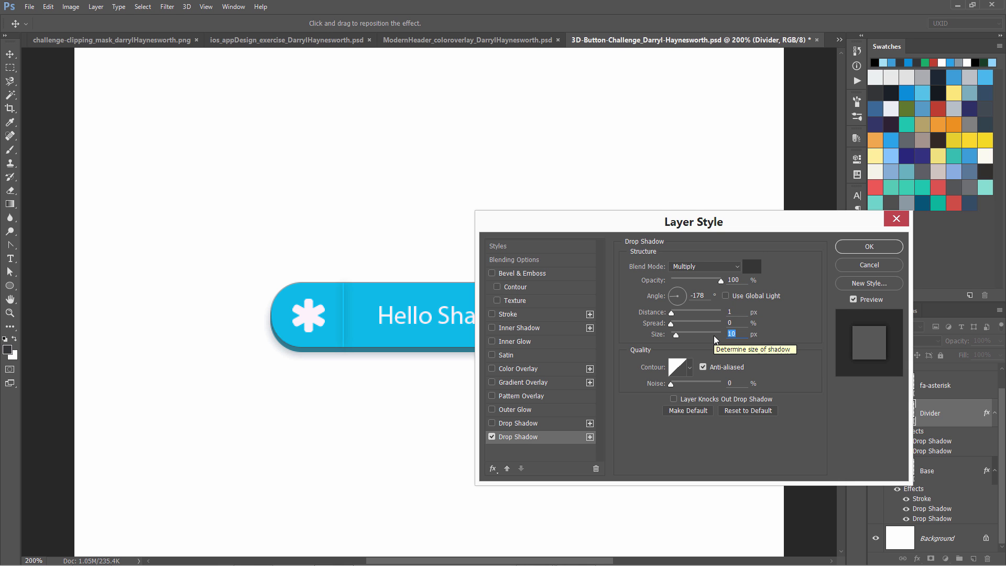
type("1")
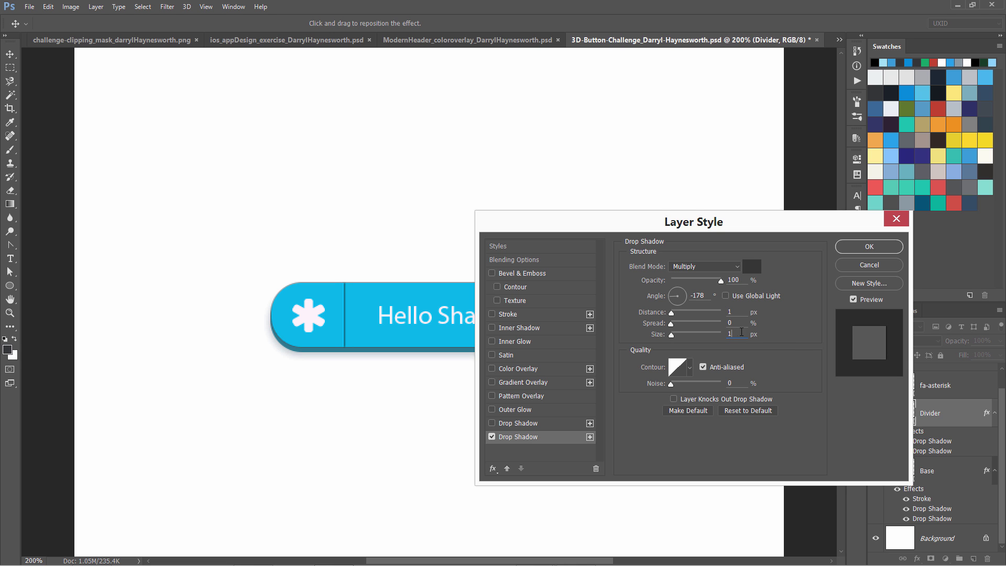
double_click(719, 334)
type("1")
double_click(730, 311)
key("BackSpace")
type("1")
left_click_drag(694, 282, 679, 282)
Apply the shadow, then set the divider fill to the button's cyan at brightness 100 (00bbff)
left_click(869, 246)
double_click(900, 415)
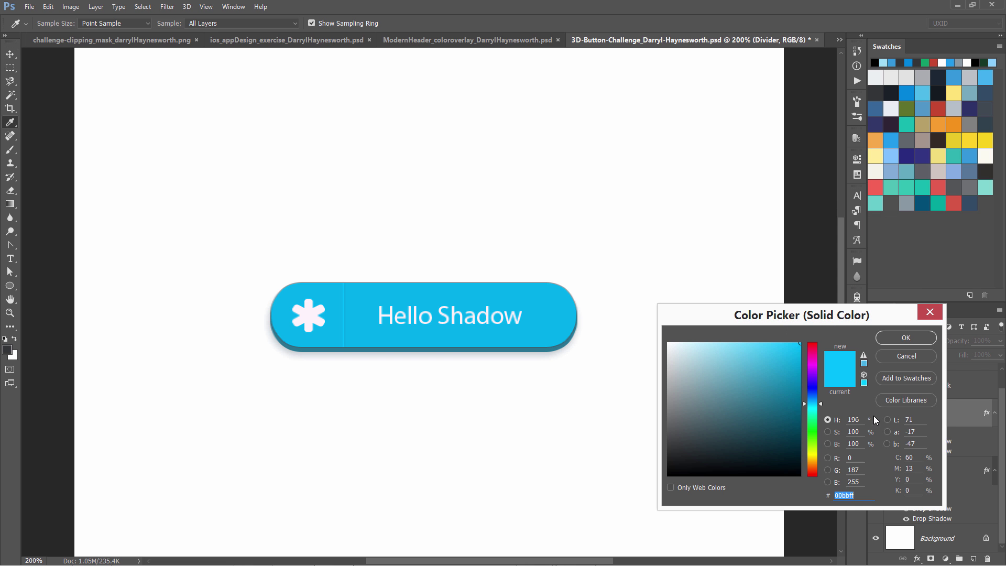
left_click(714, 355)
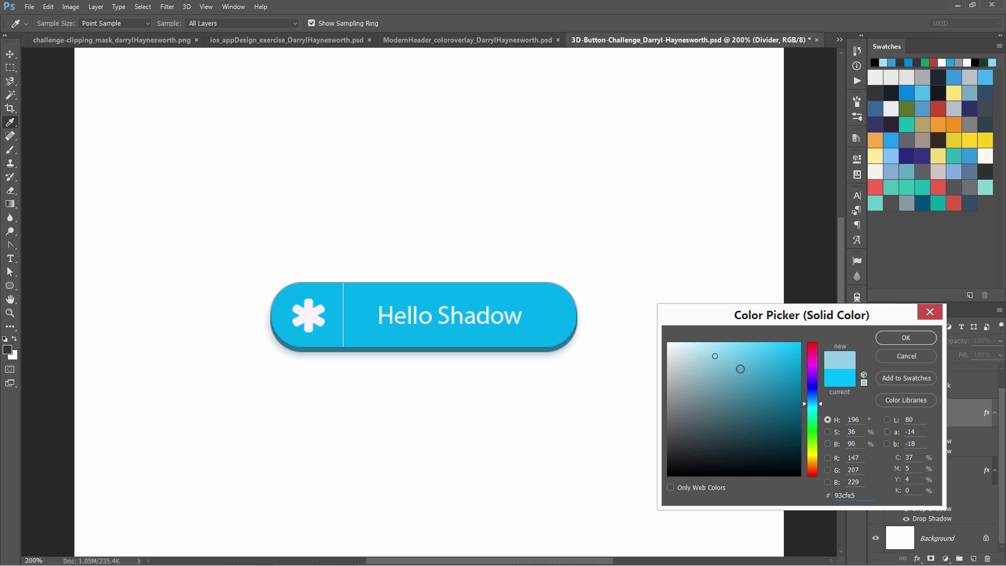
left_click(740, 368)
left_click(539, 303)
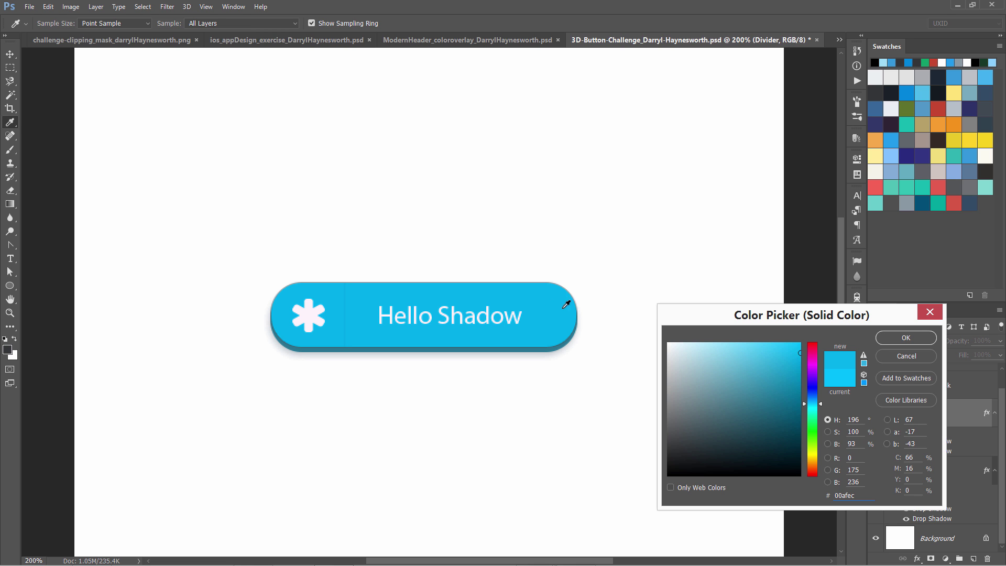
left_click_drag(854, 443, 832, 444)
type("100")
left_click(905, 337)
Select the Base layer and toggle its Stroke effect off and on to compare
left_click(578, 329)
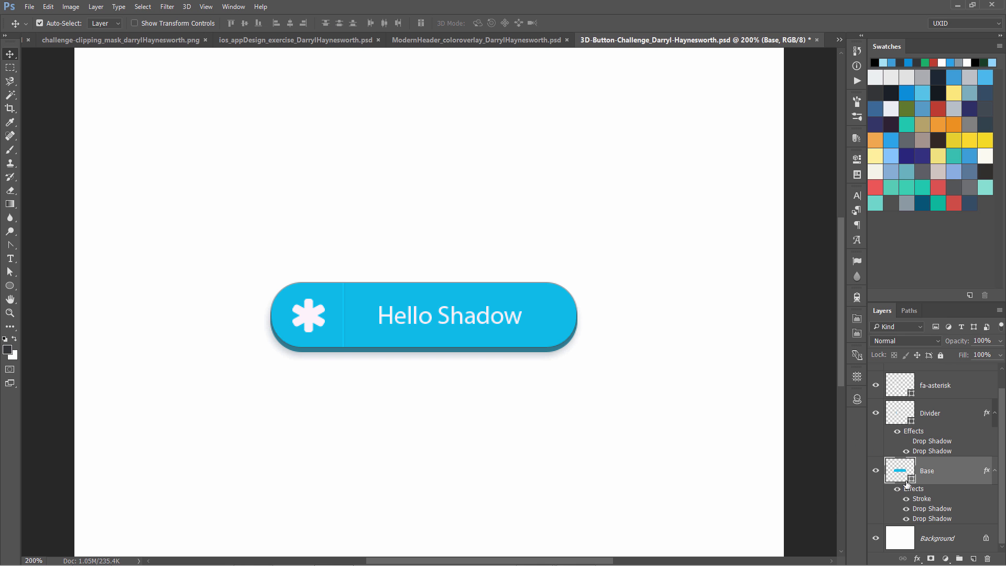
left_click(907, 500)
left_click(907, 500)
left_click(907, 499)
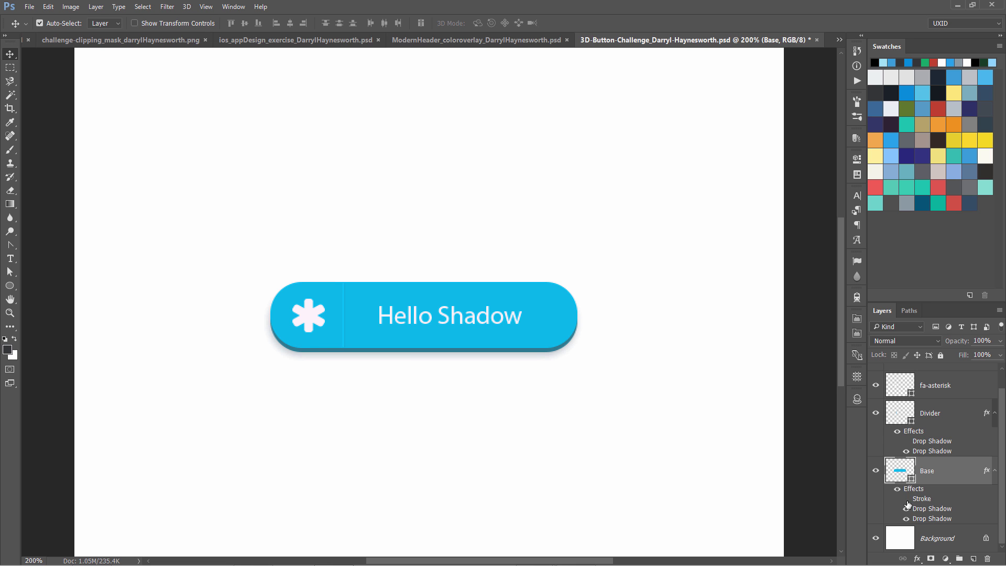
left_click(907, 500)
Recolour the Base stroke to 16a5d9, sampled from the button with S 90, B 85
double_click(918, 499)
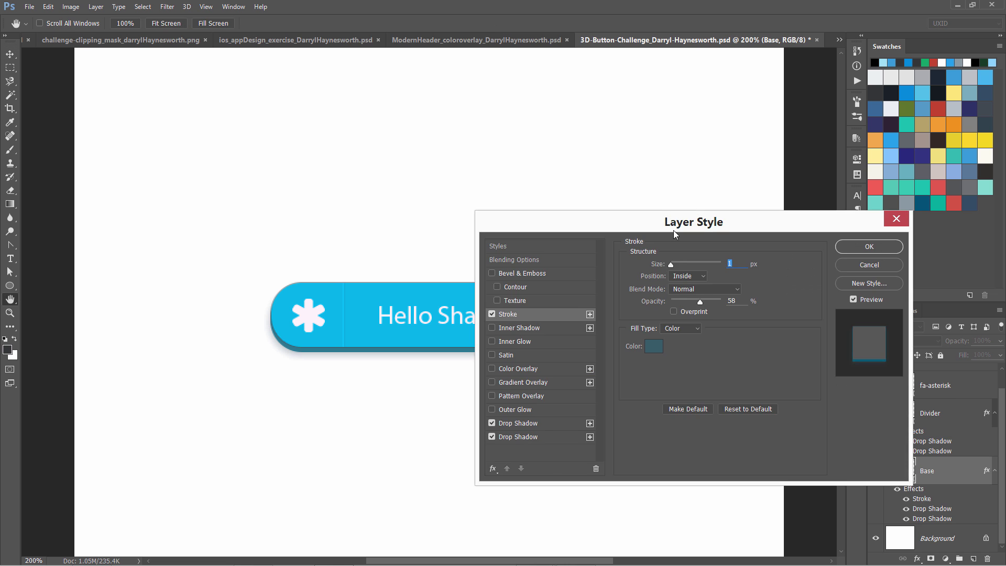
left_click_drag(673, 224, 726, 281)
left_click(708, 403)
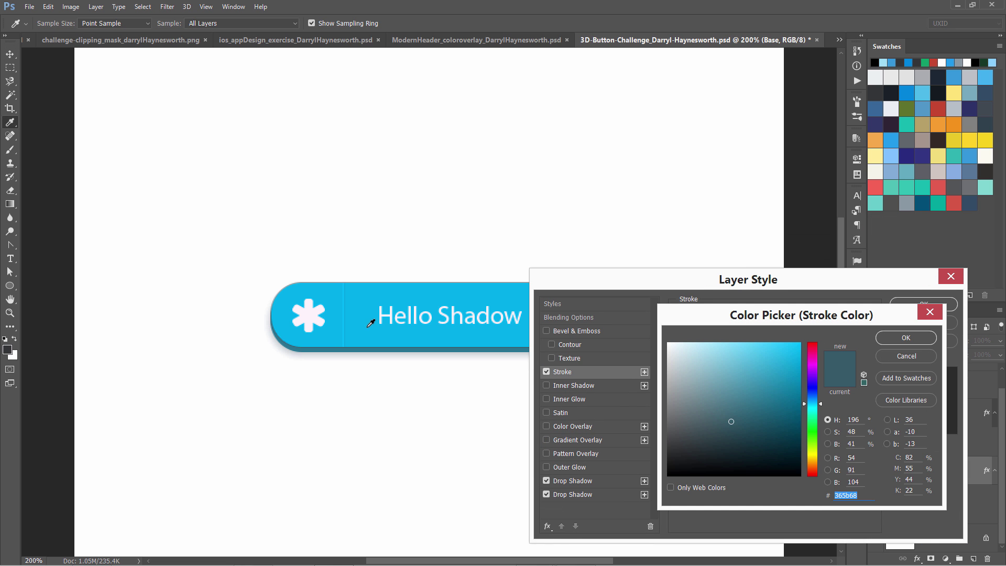
left_click(404, 328)
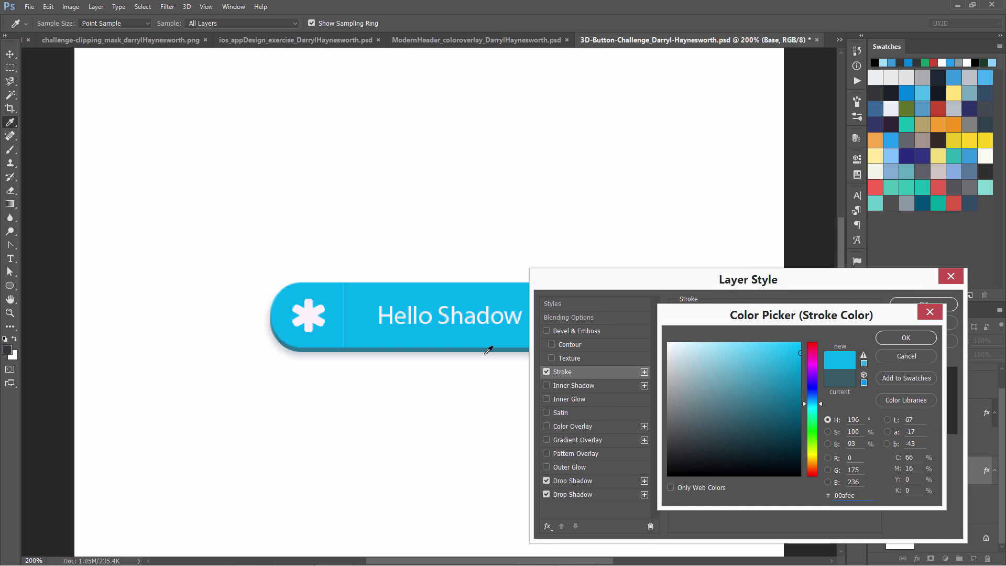
left_click(854, 443)
left_click(860, 430)
type("90")
left_click(851, 444)
type("85")
left_click(888, 339)
left_click(903, 305)
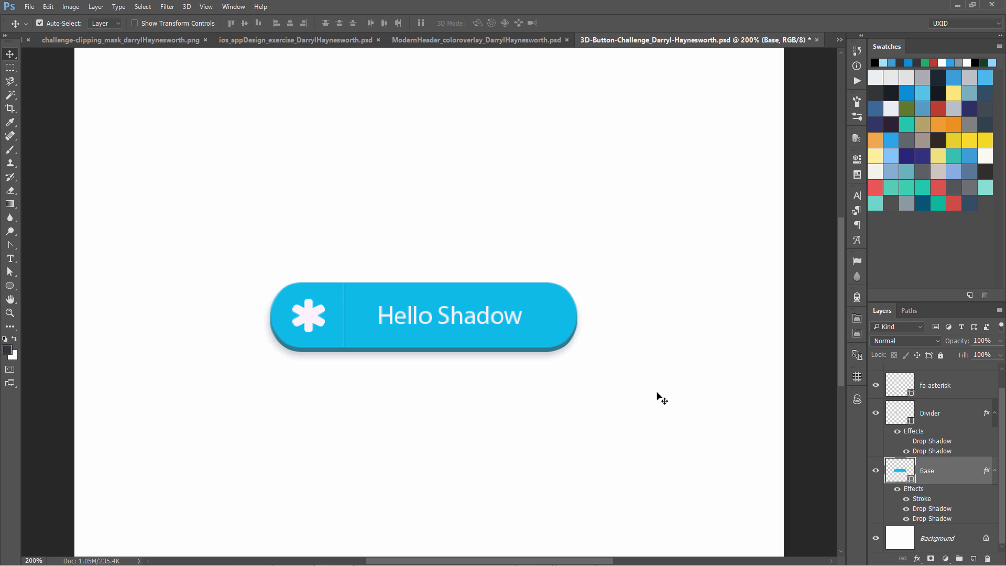
Select the Divider layer and change its second drop shadow's angle to -180°
left_click(346, 325)
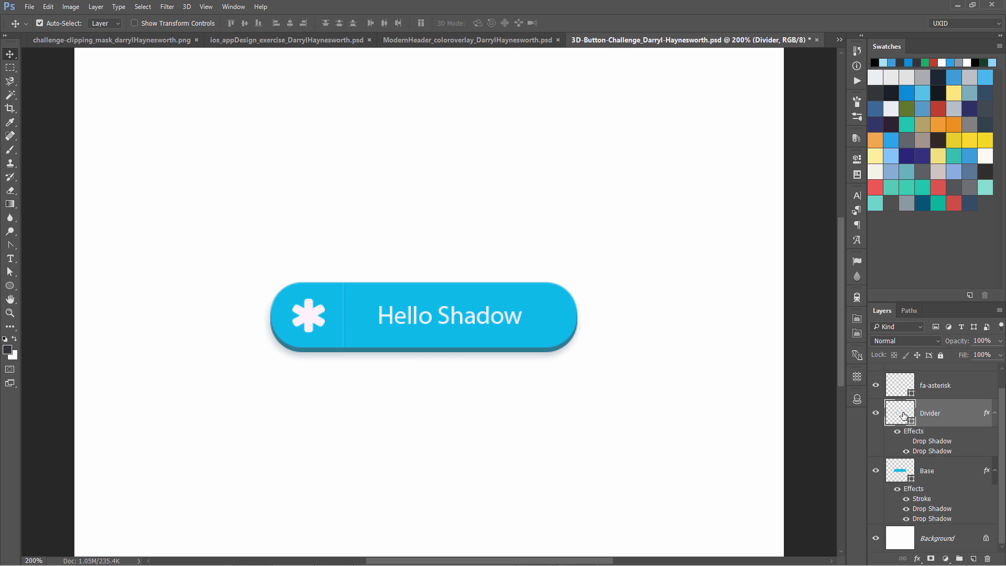
double_click(920, 451)
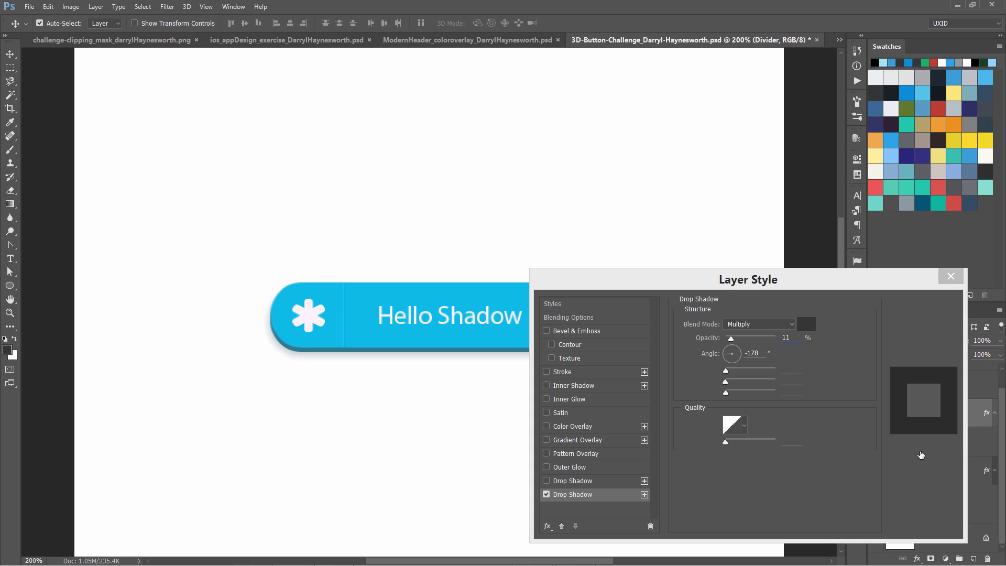
left_click(788, 369)
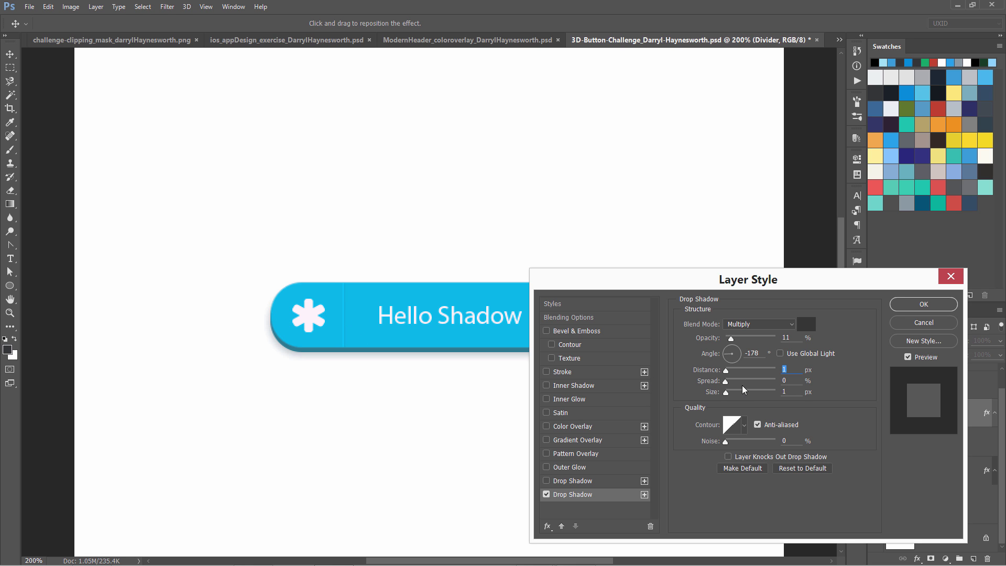
left_click_drag(759, 355, 733, 353)
type("1")
type("-1")
type("80")
left_click(902, 304)
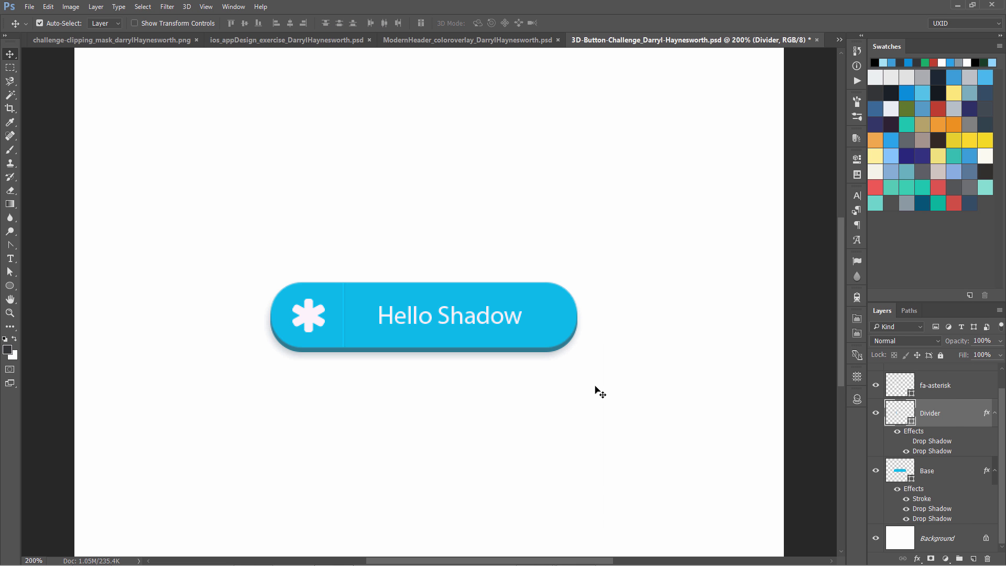
Switch through the ios_appDesign and Button-Challenge tabs to challenge-clipping_mask
left_click(286, 39)
left_click(102, 39)
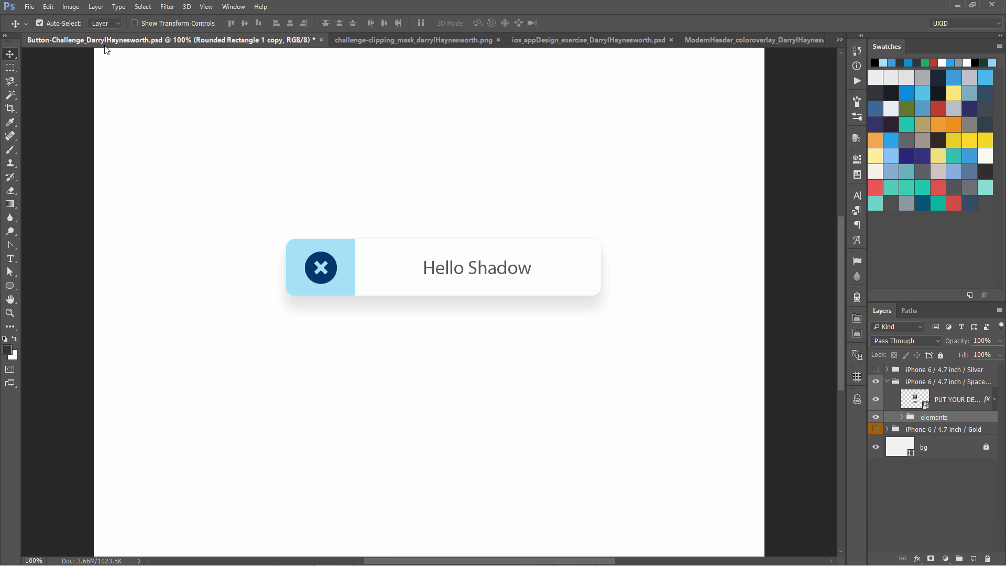
left_click(353, 41)
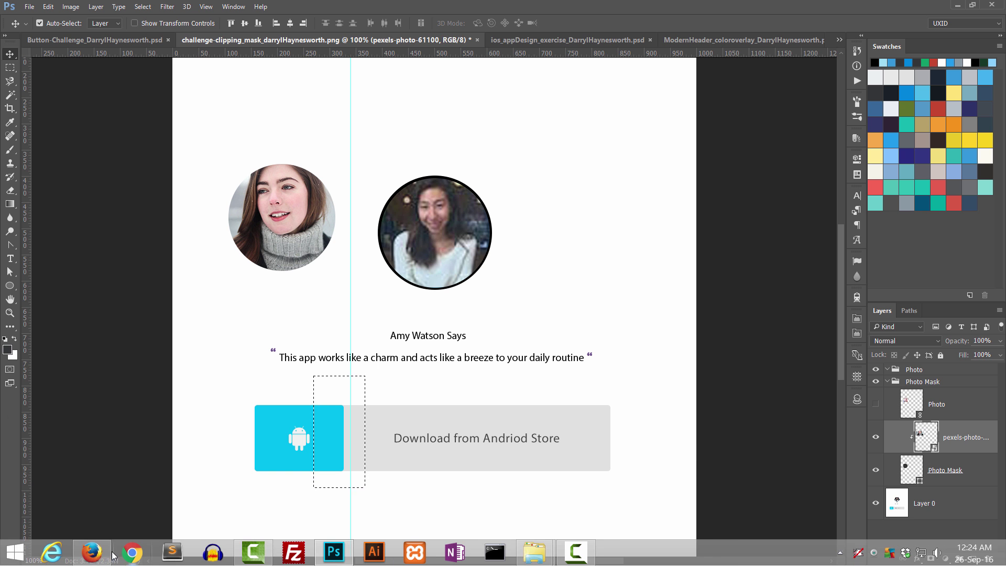
Bring Firefox forward from the taskbar and open a blank new tab
left_click(94, 553)
left_click(885, 11)
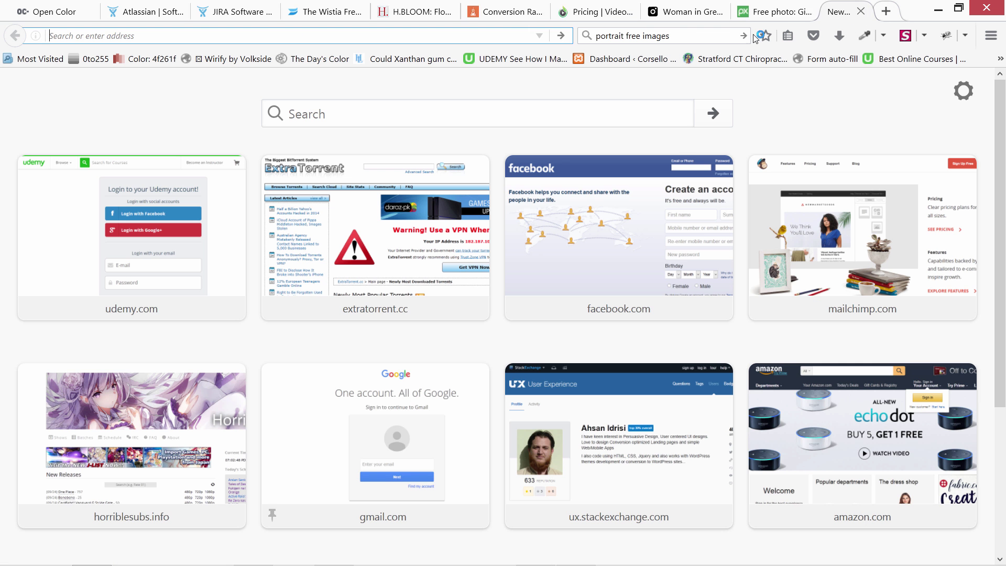
Try loading the bit.ly address, close that tab with Ctrl+W, and open a fresh tab
left_click(705, 40)
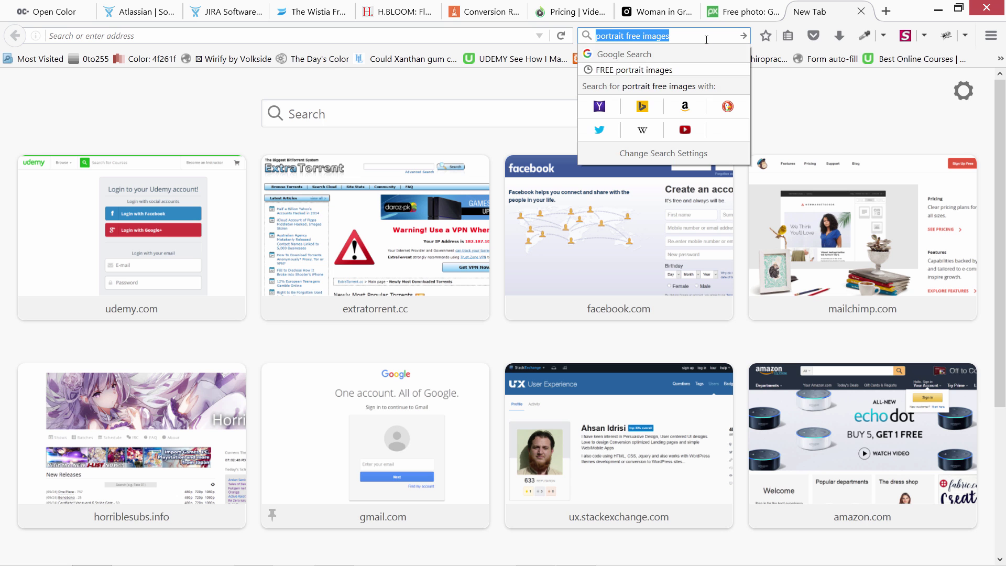
left_click(335, 37)
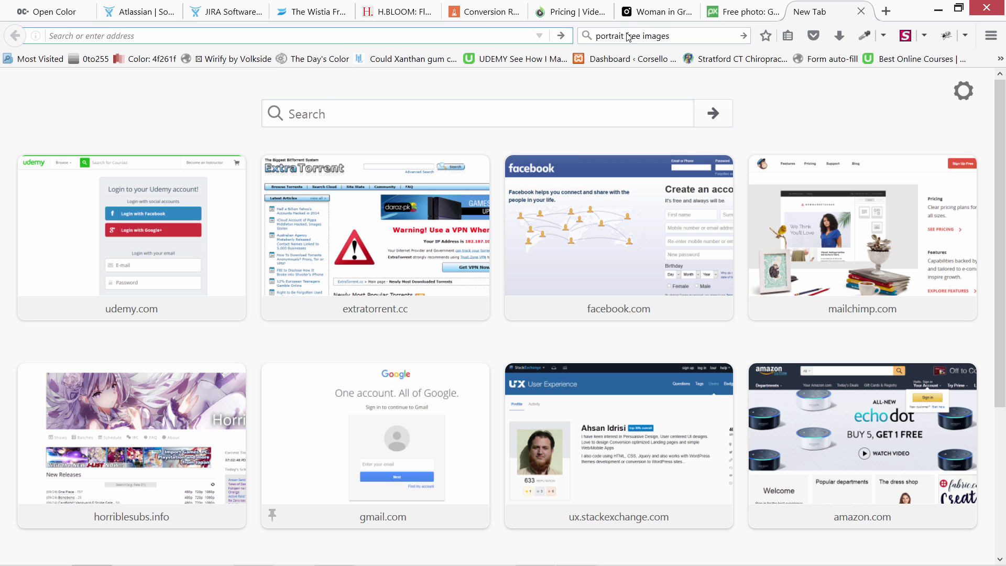
left_click(698, 36)
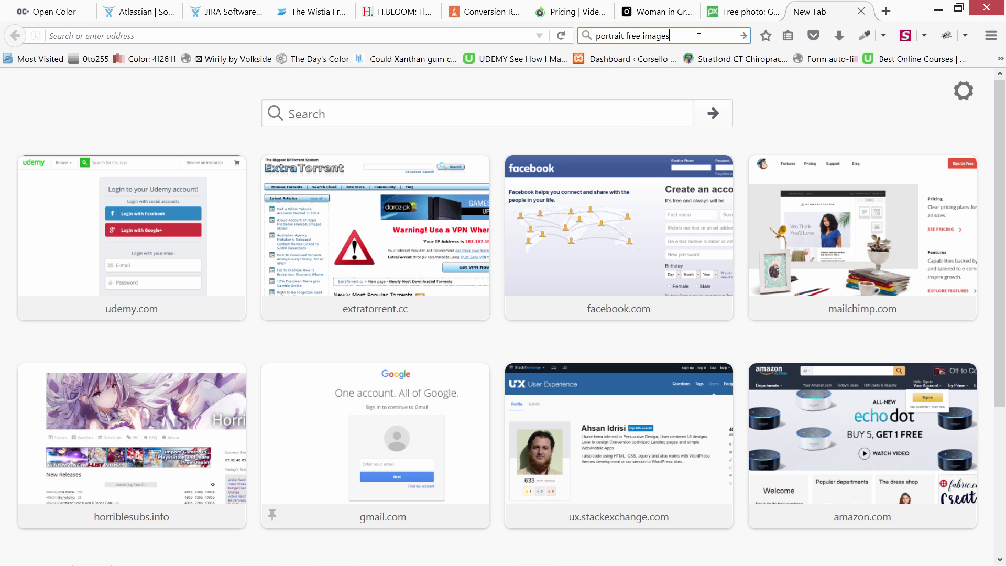
left_click(491, 37)
type("bit")
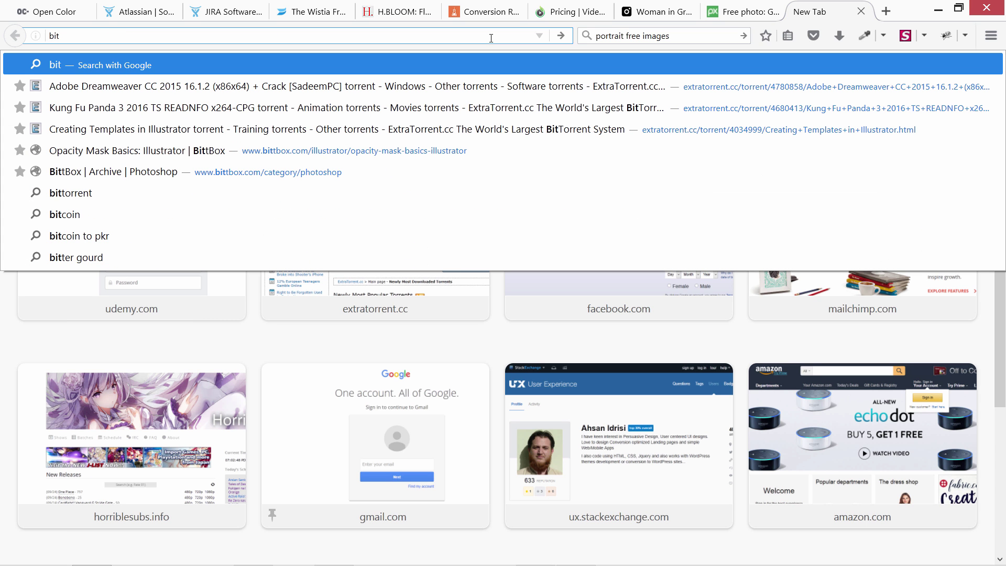
type(".ly")
key("Return")
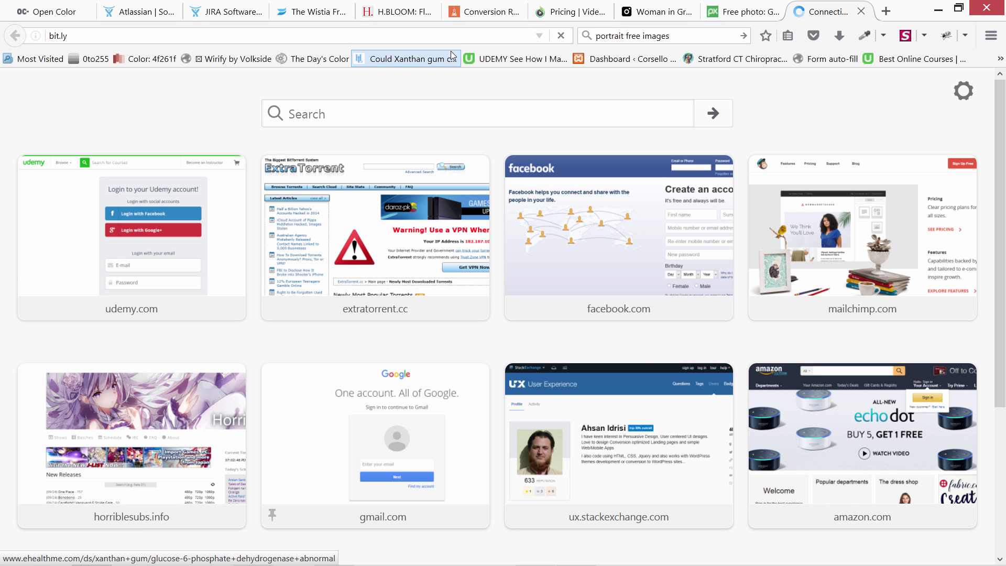
key("ctrl+w")
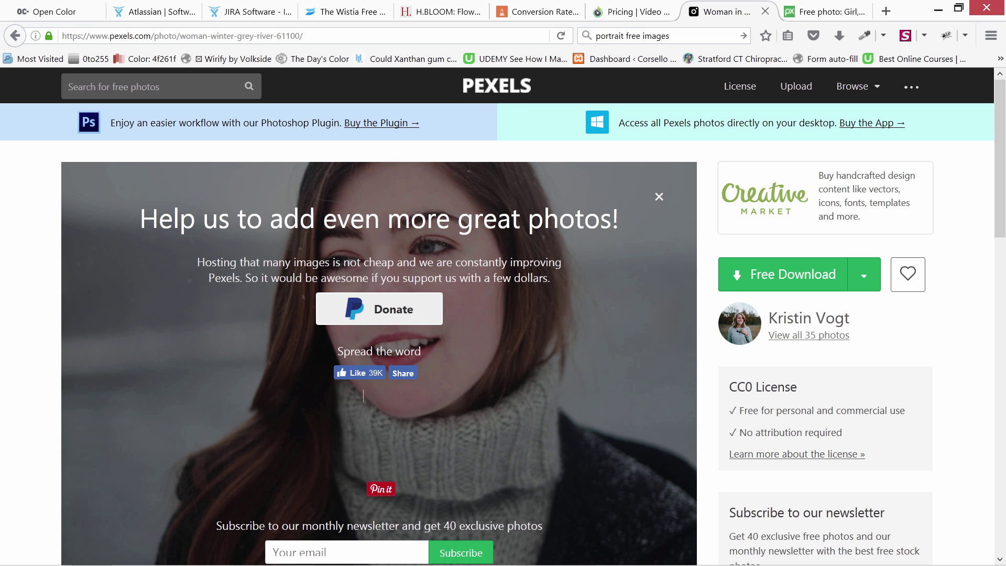
left_click(887, 12)
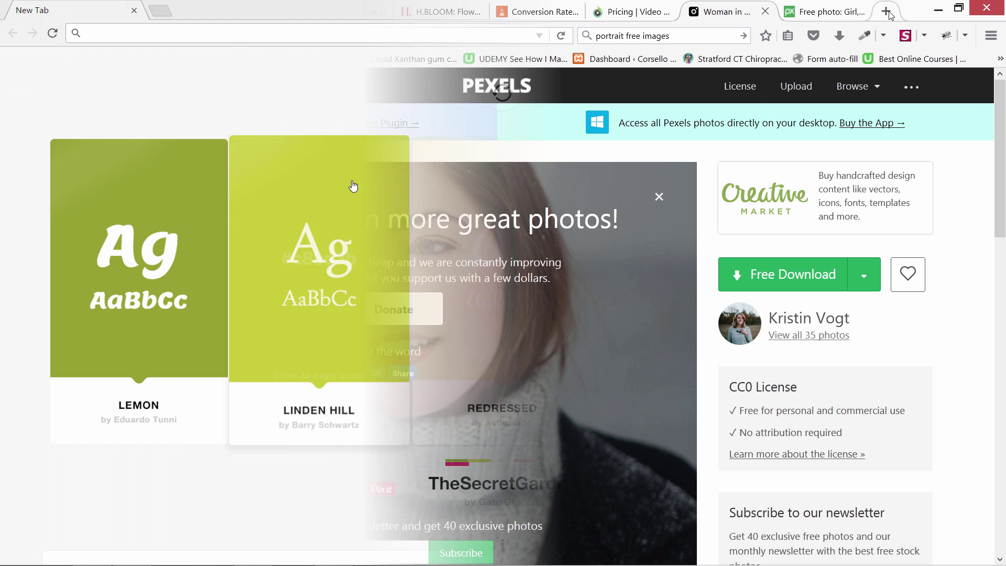
type("b")
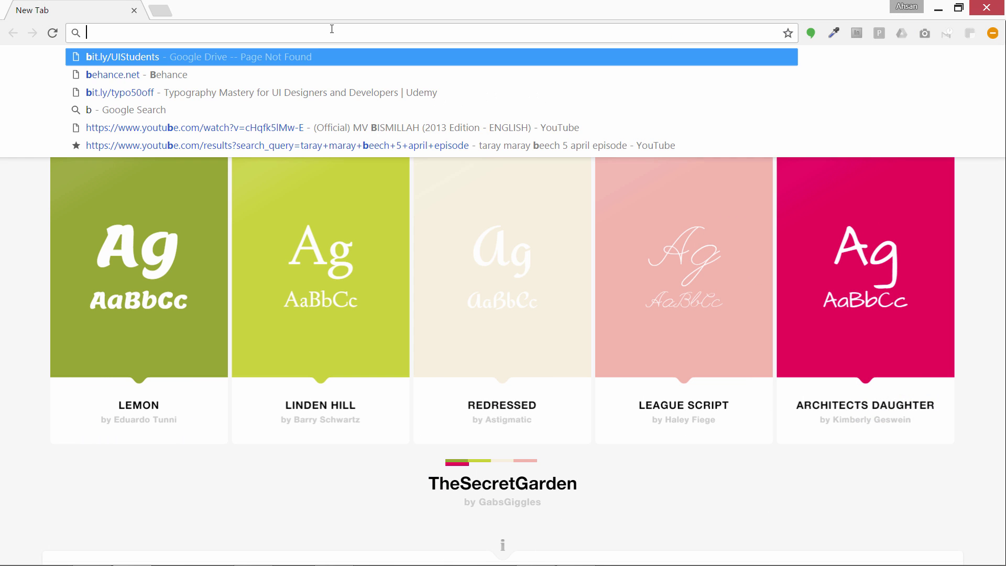
type("it.l")
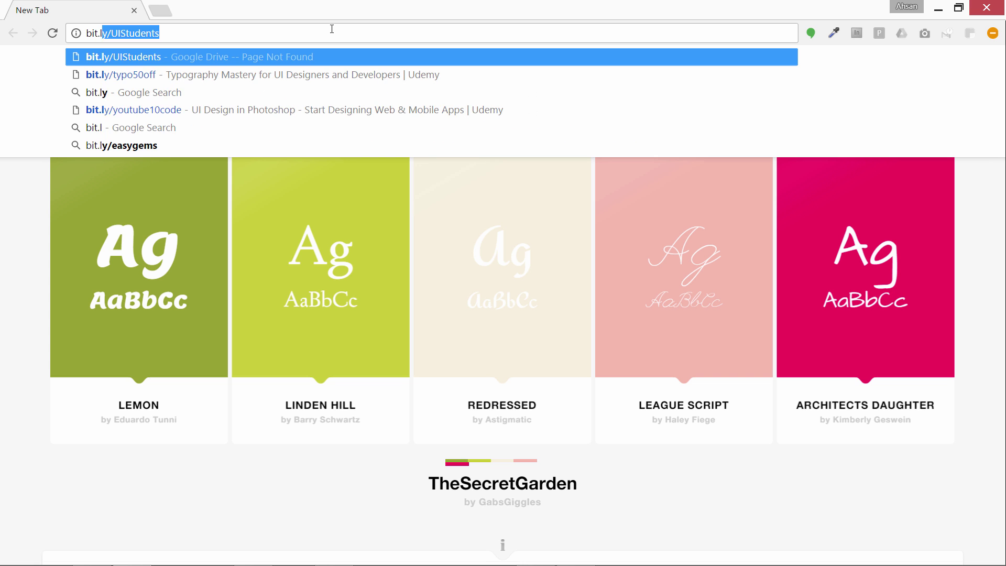
type("y/uistu")
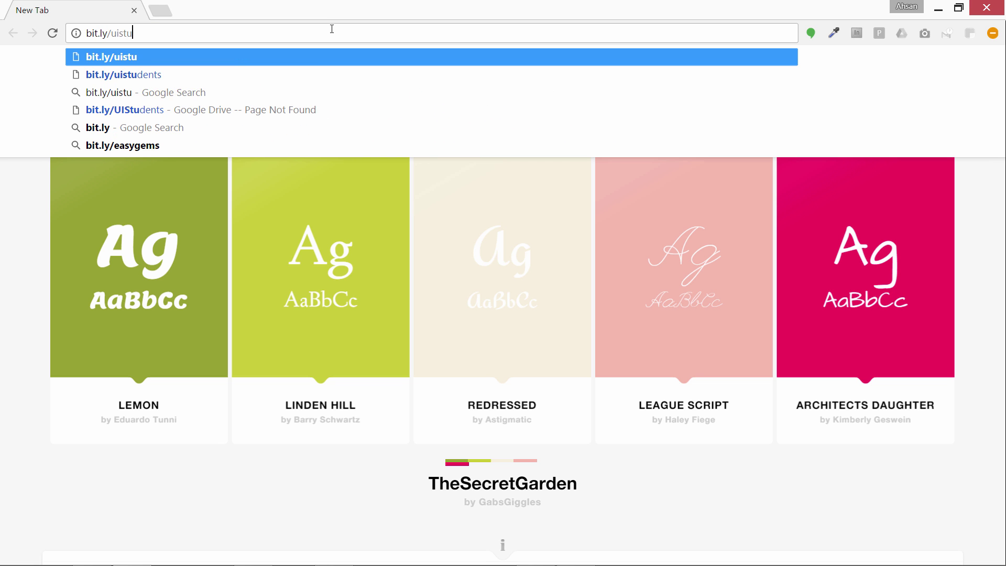
type("dents")
Load bit.ly/uistudents to reach the assignment upload form
key("Return")
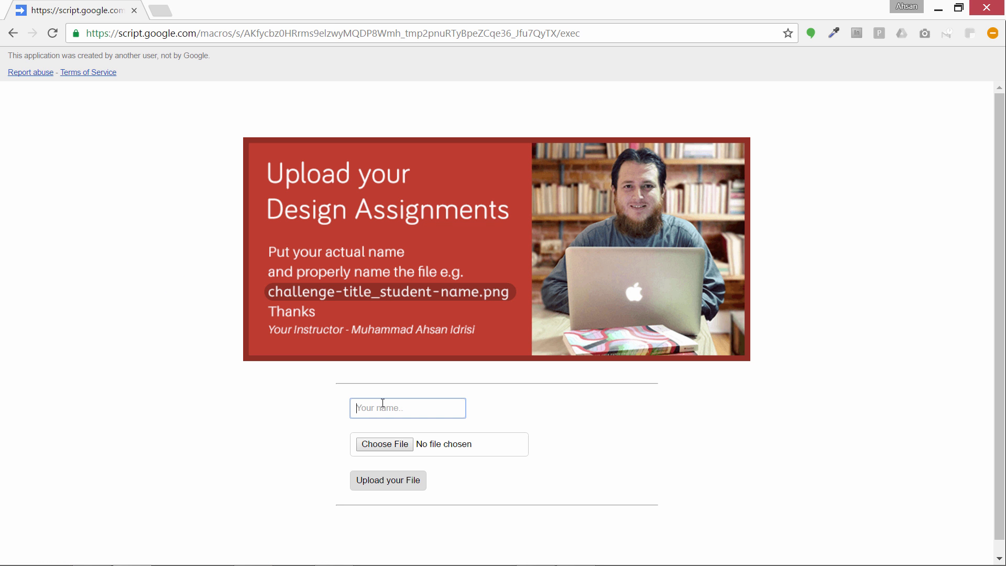
type("A")
type("hsan Idrisi")
Choose upload.png as the form's file and submit it with Upload your File
left_click(390, 446)
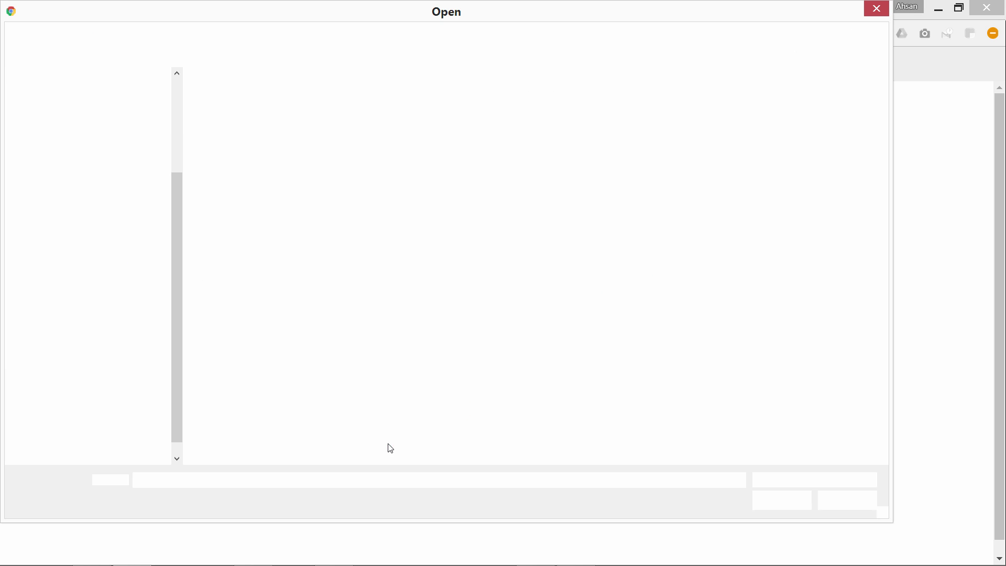
left_click(254, 151)
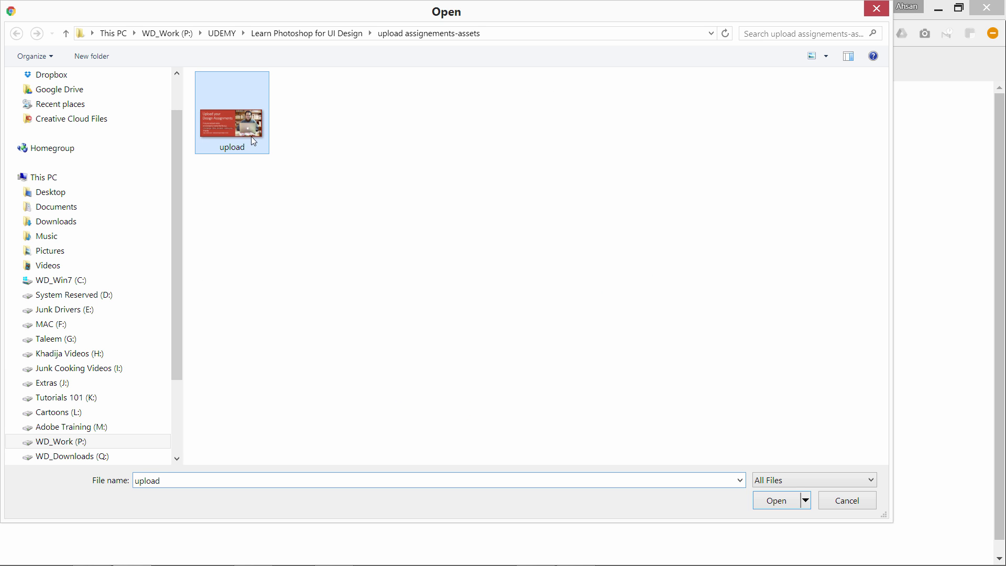
left_click(761, 498)
left_click(392, 482)
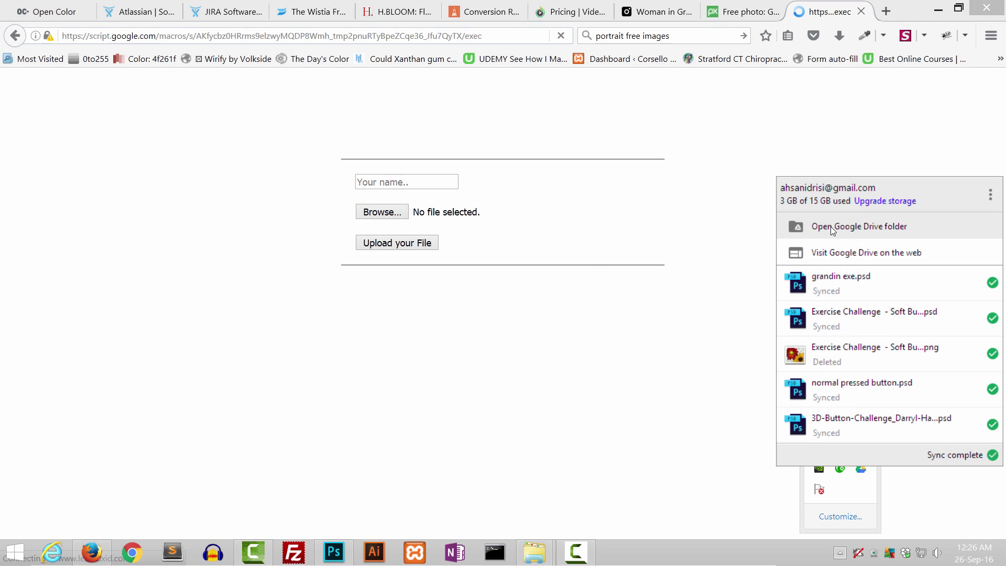
Open Google Drive's Student_Projects_UI and inspect the first student's wireframe mockup file
left_click(831, 226)
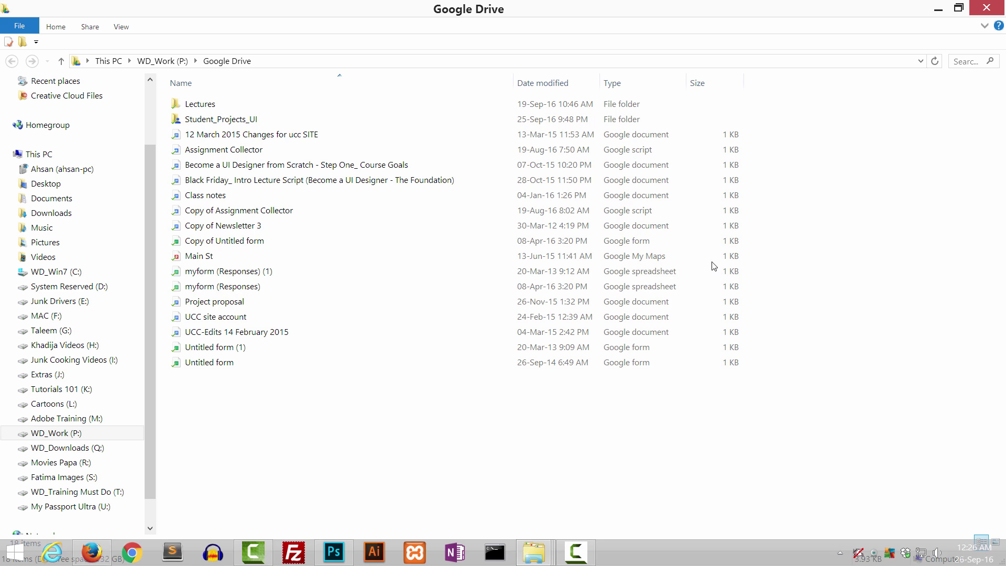
double_click(214, 123)
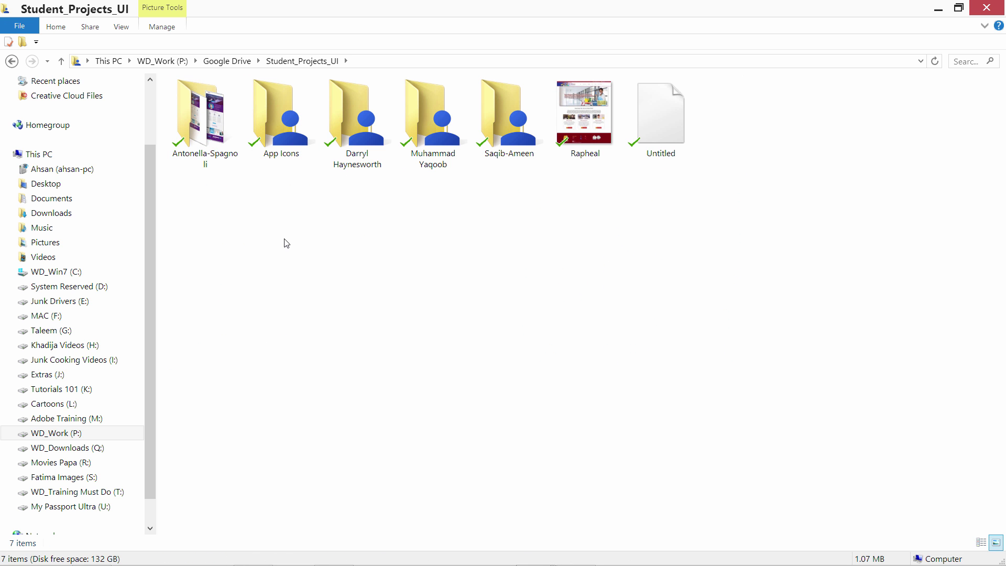
double_click(206, 126)
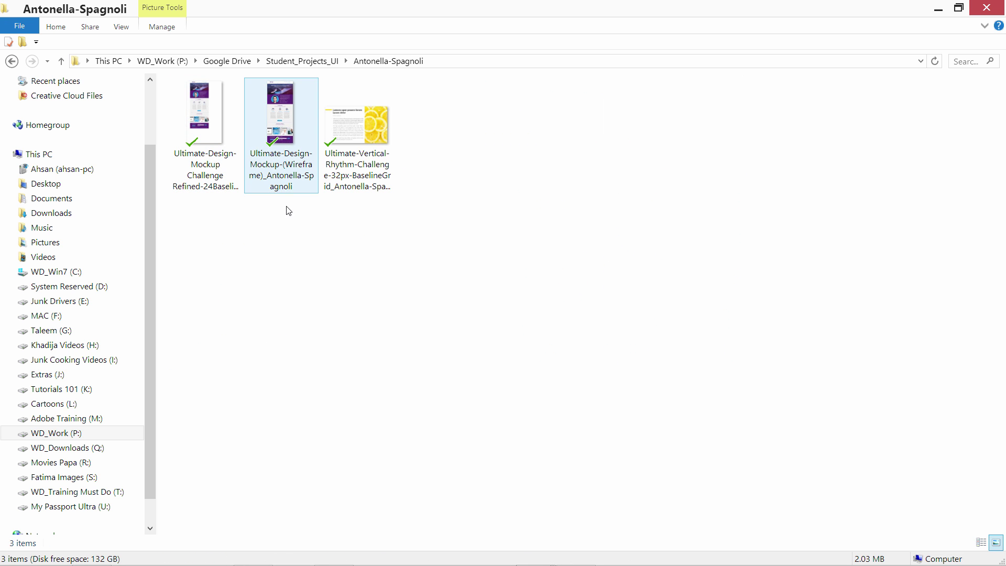
left_click(281, 181)
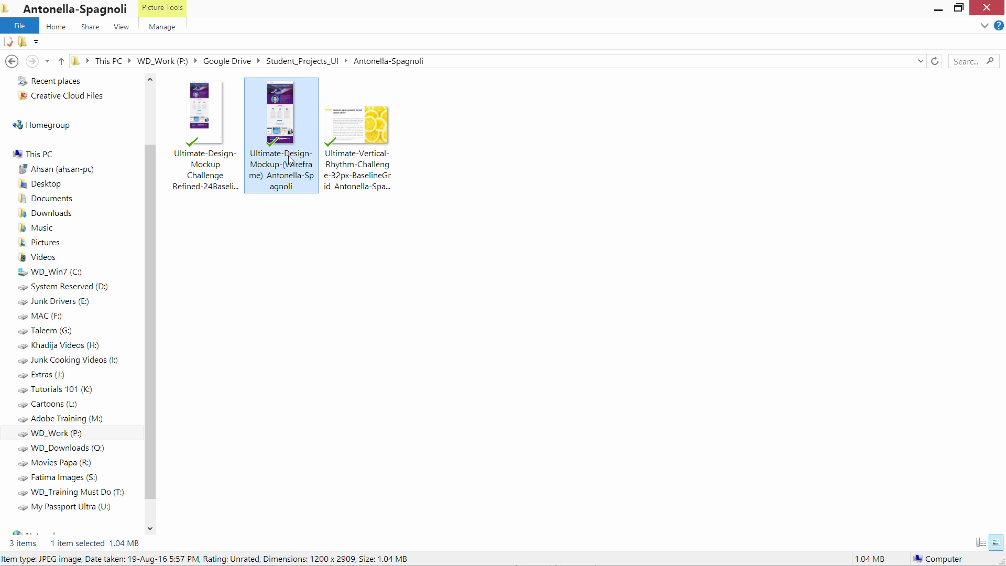
left_click(267, 233)
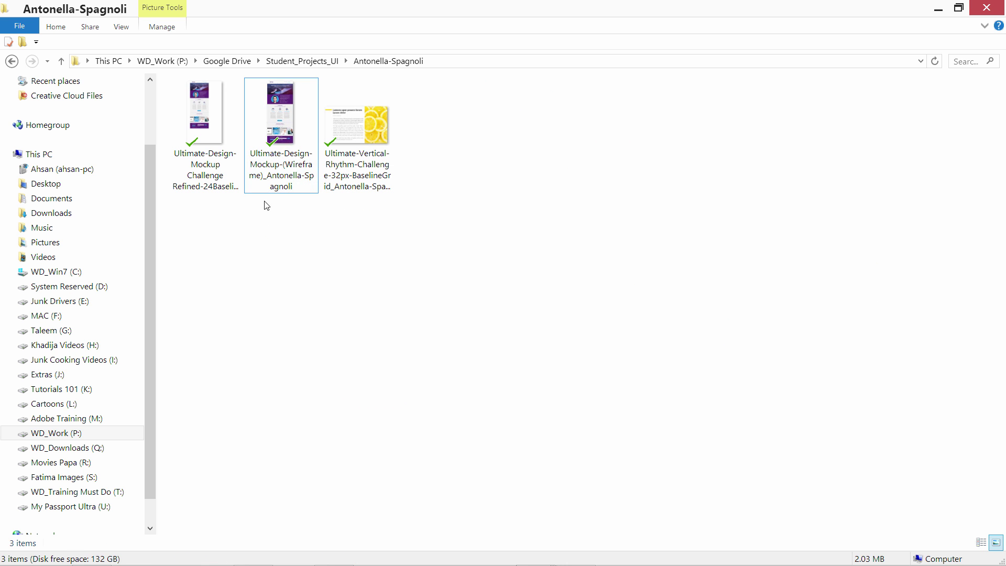
left_click(271, 189)
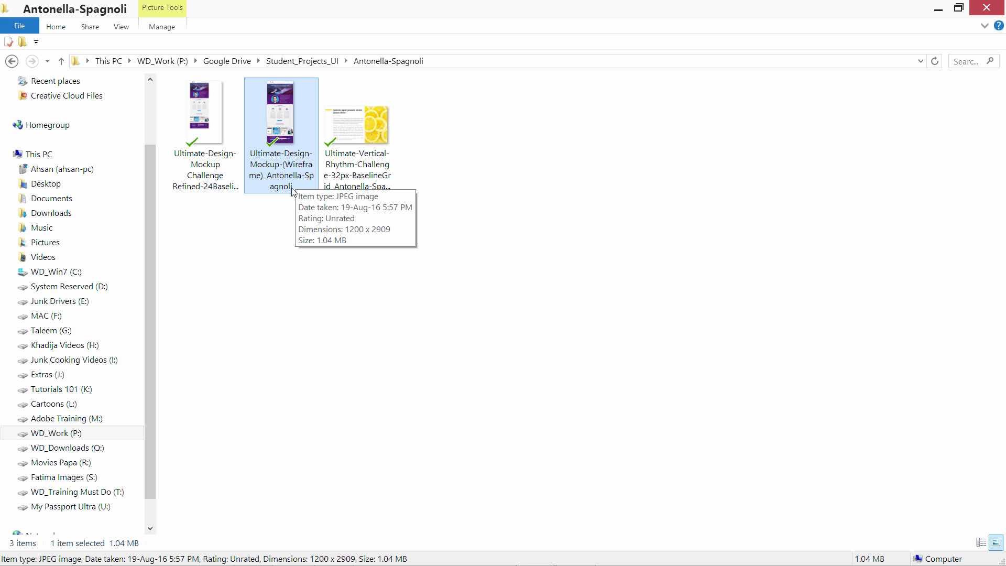
left_click(294, 62)
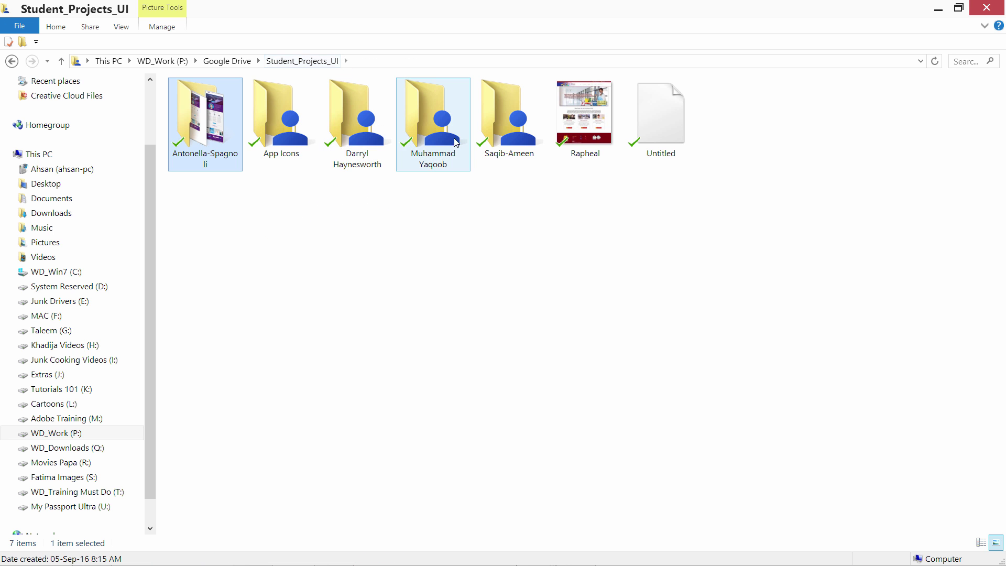
Browse another student's folder and open their challenge-clipping_mask PNG
double_click(331, 145)
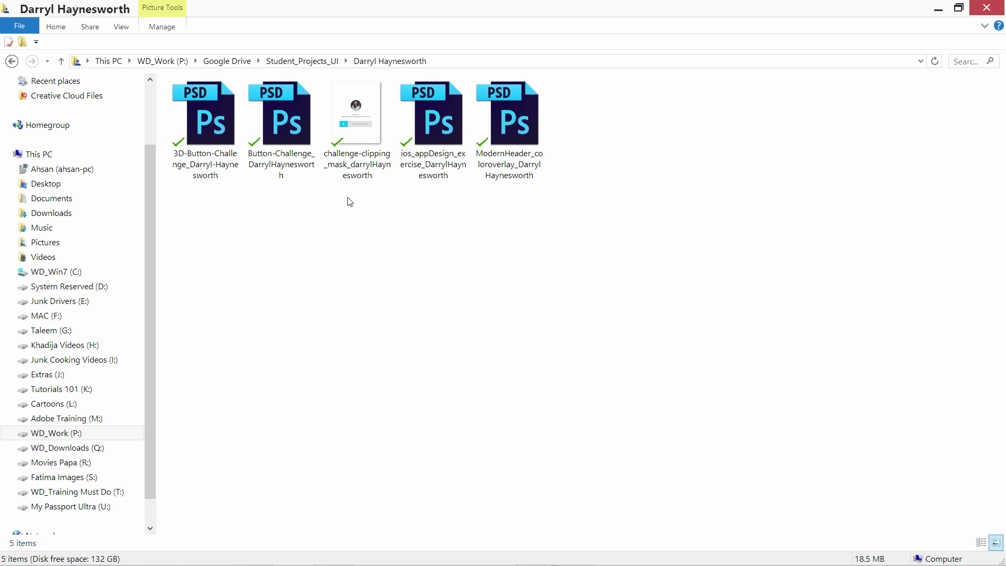
left_click(273, 166)
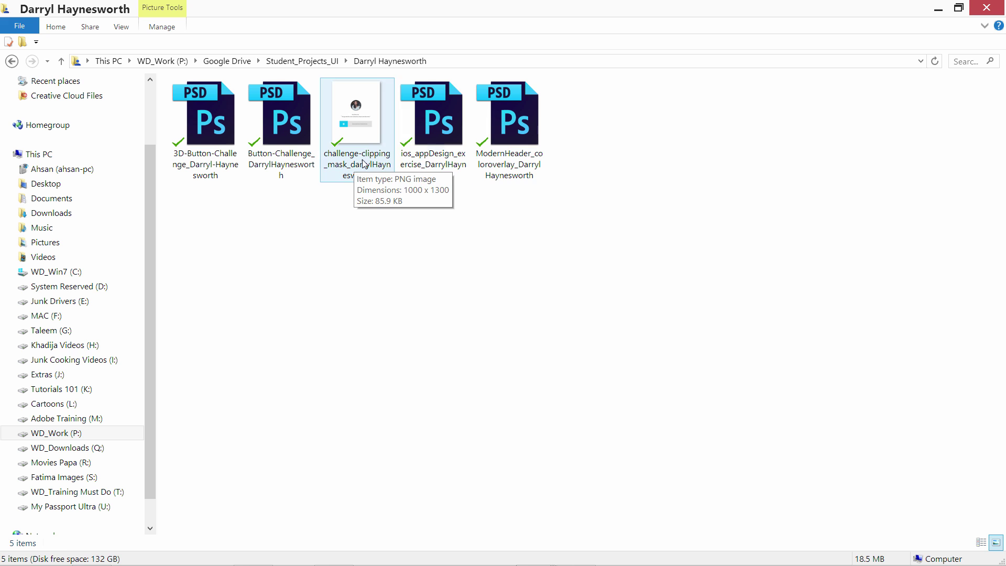
left_click(425, 146)
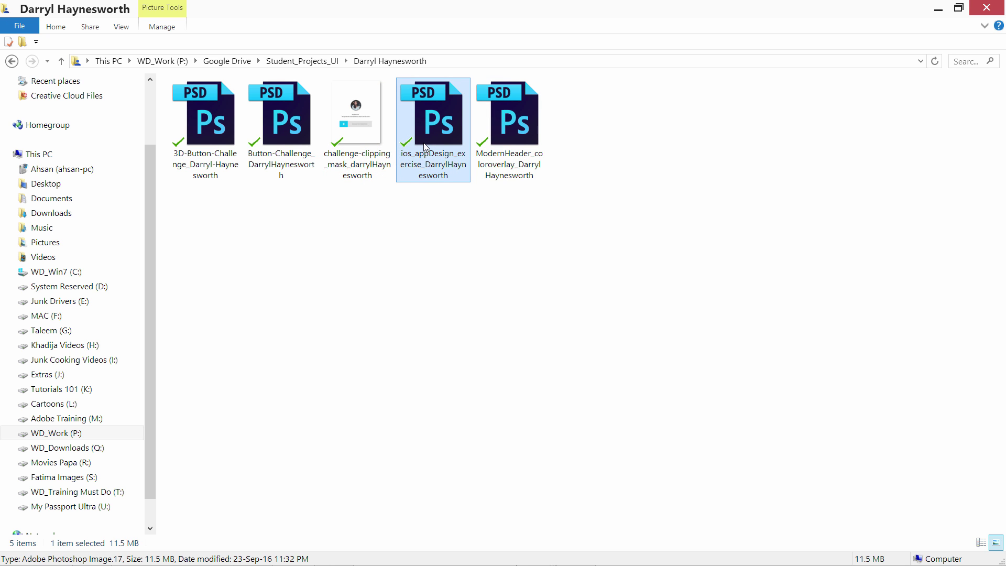
double_click(374, 149)
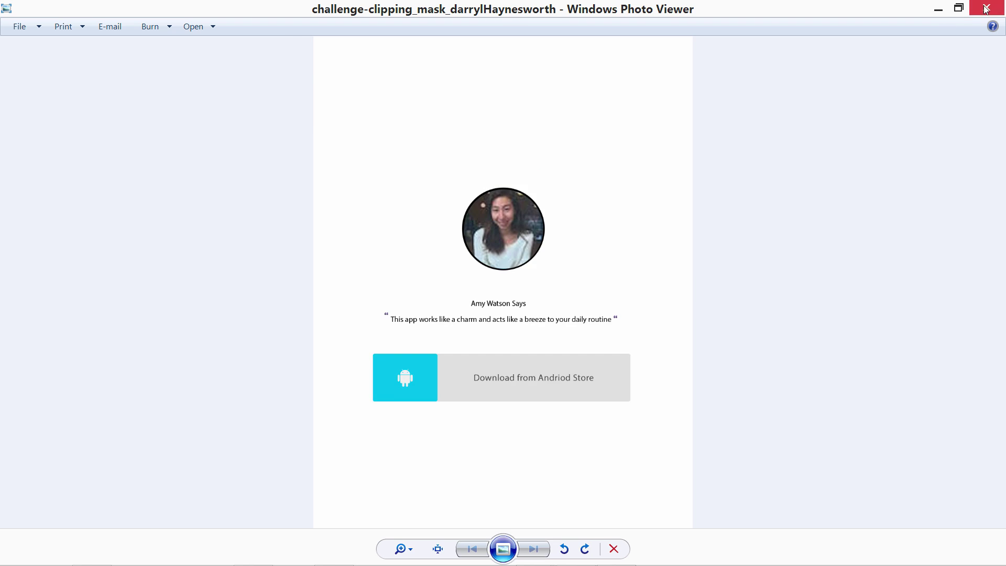
Close the student's image, return to Firefox, reload the upload form and select its web address
left_click(985, 8)
mouse_move(92, 552)
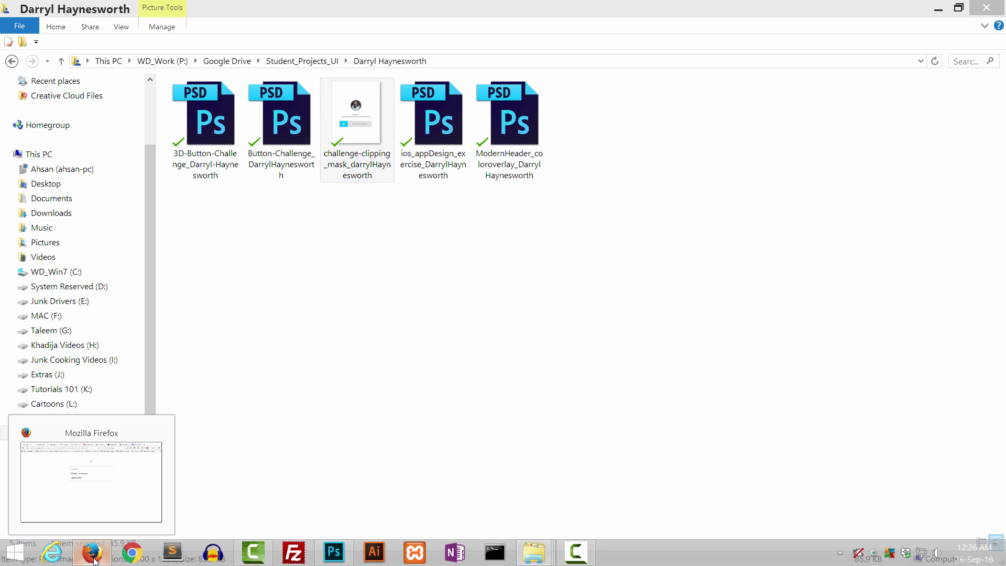
left_click(93, 553)
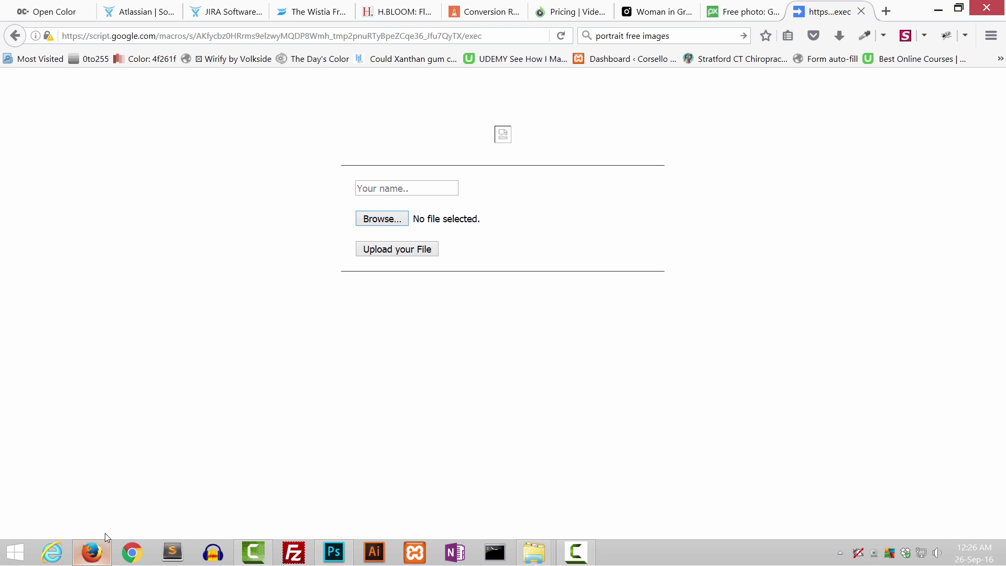
left_click(557, 39)
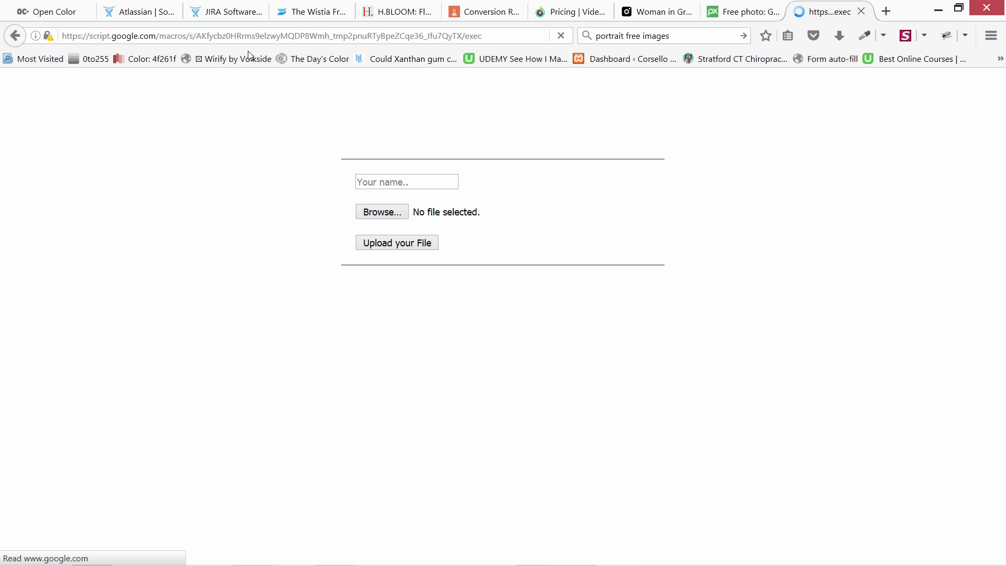
left_click(254, 36)
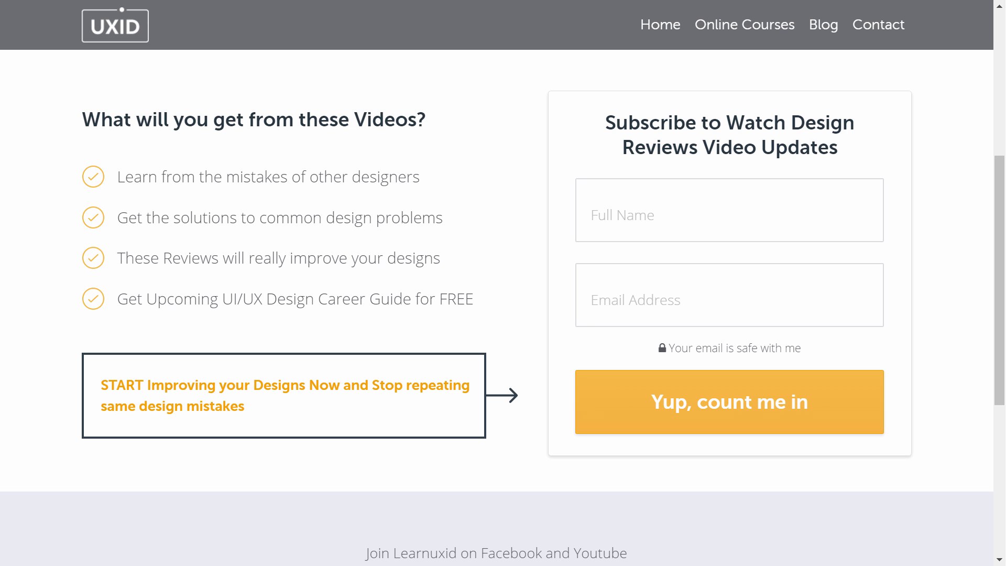